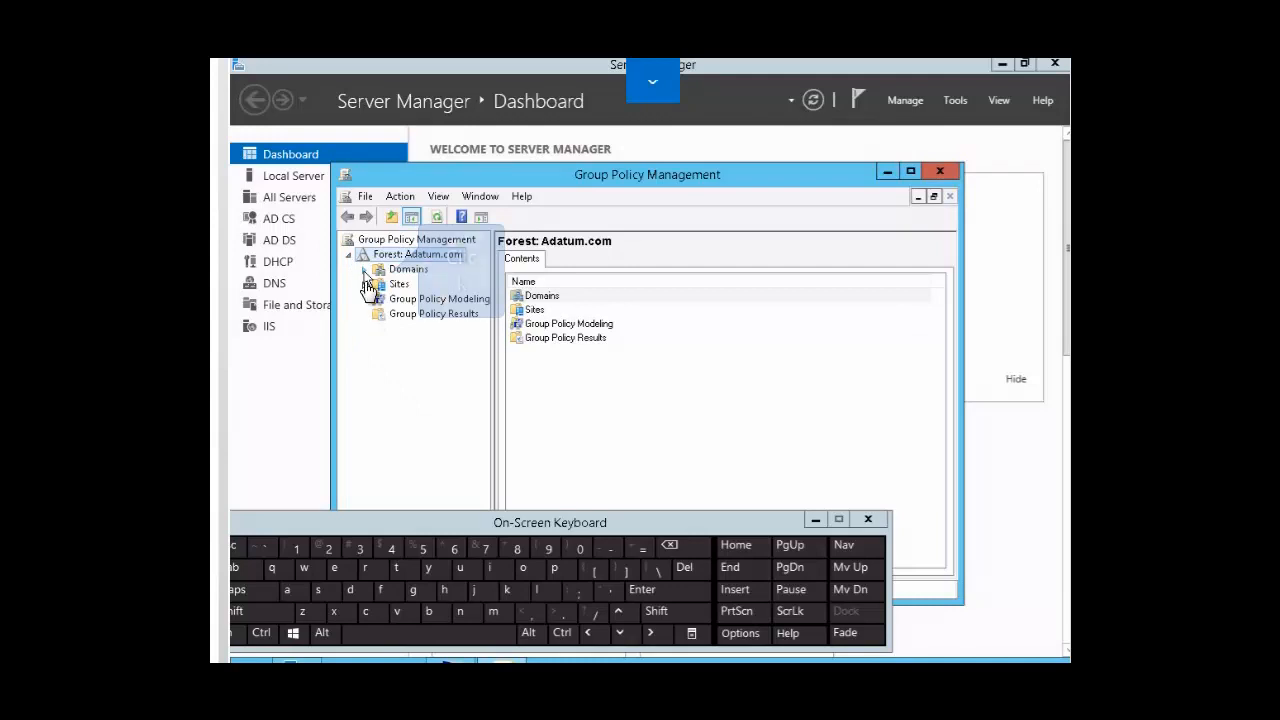
# - Create a GPO named software application, linked to the Software Deploy… organizational unit in the Adatum.com domain
pyautogui.click(364, 270)
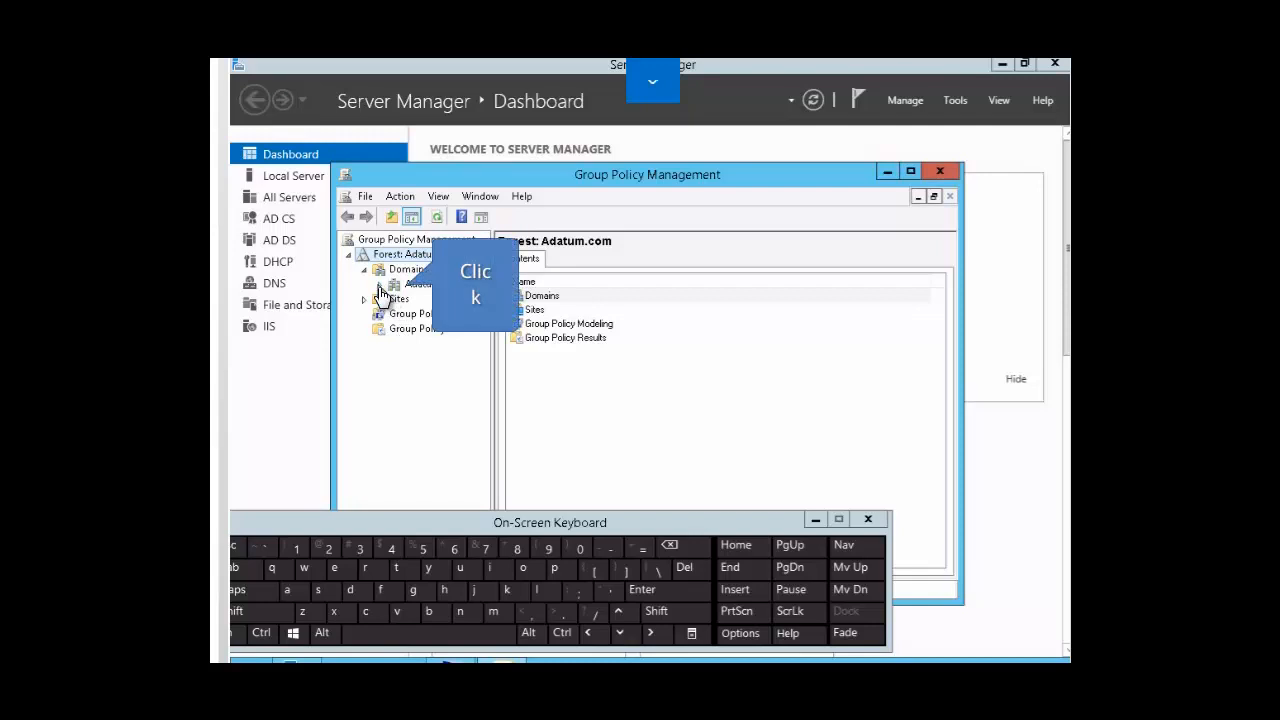
pyautogui.click(380, 285)
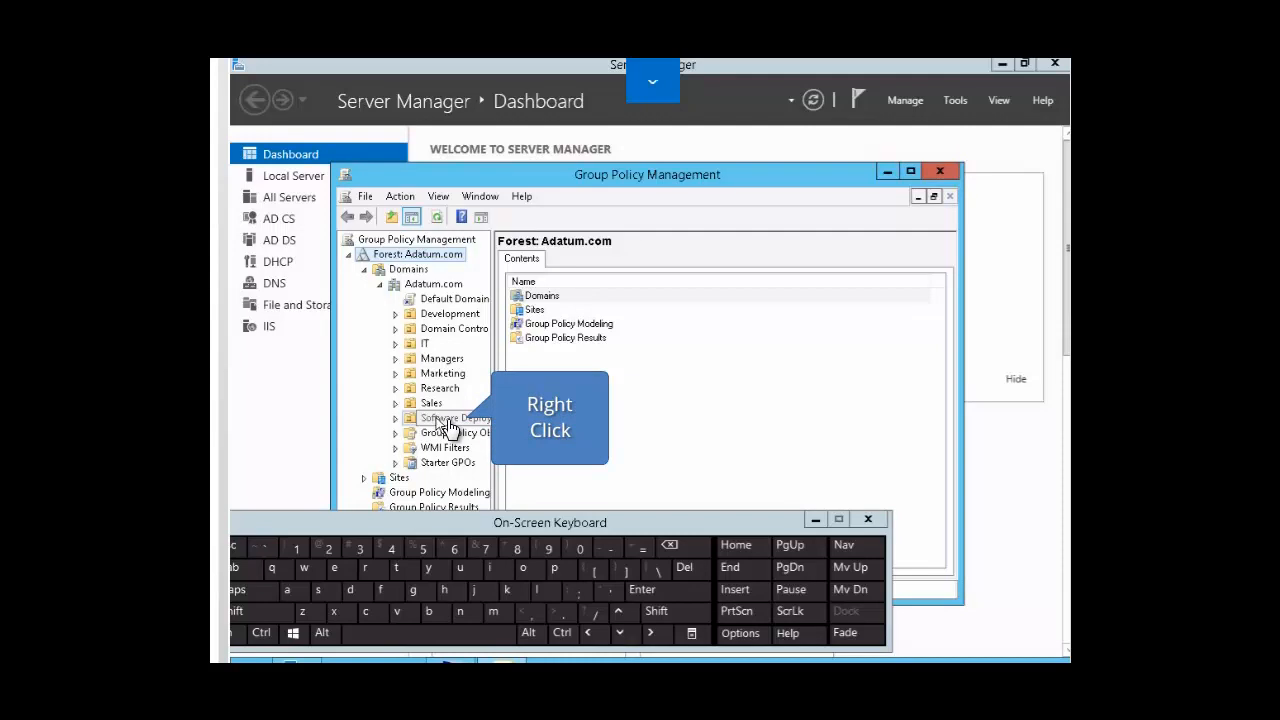
pyautogui.rightClick(449, 428)
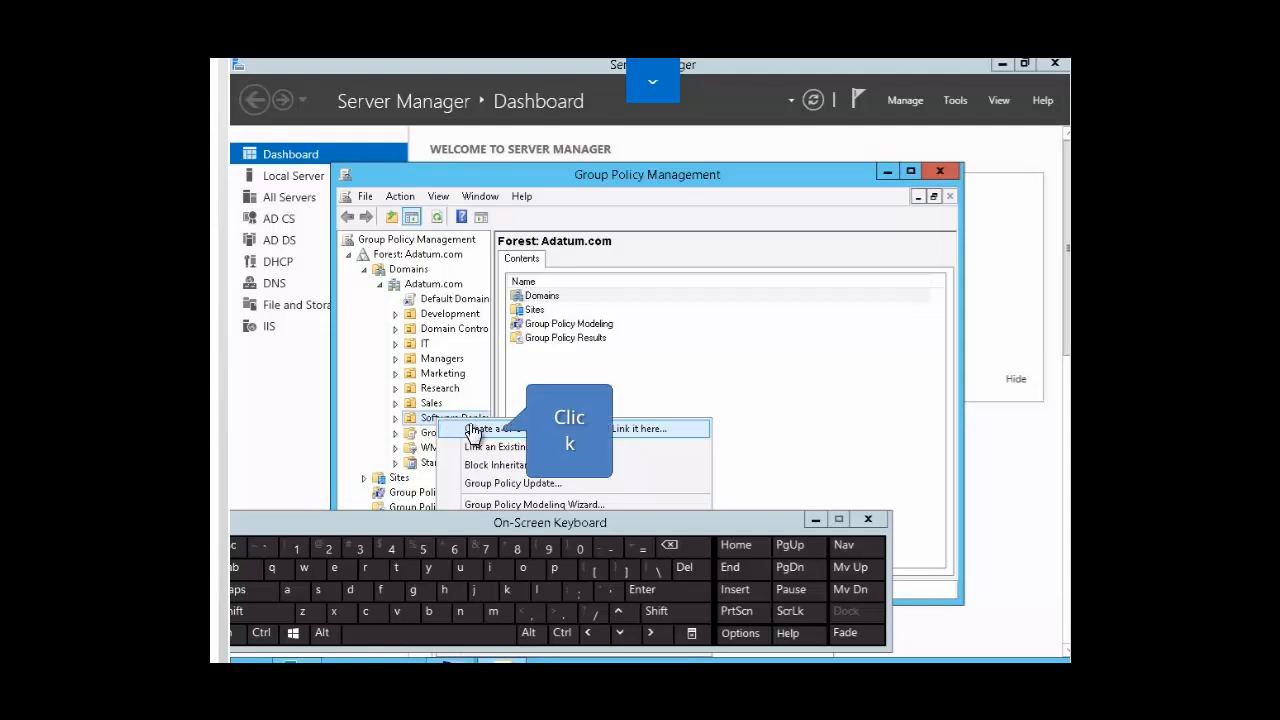
pyautogui.click(477, 430)
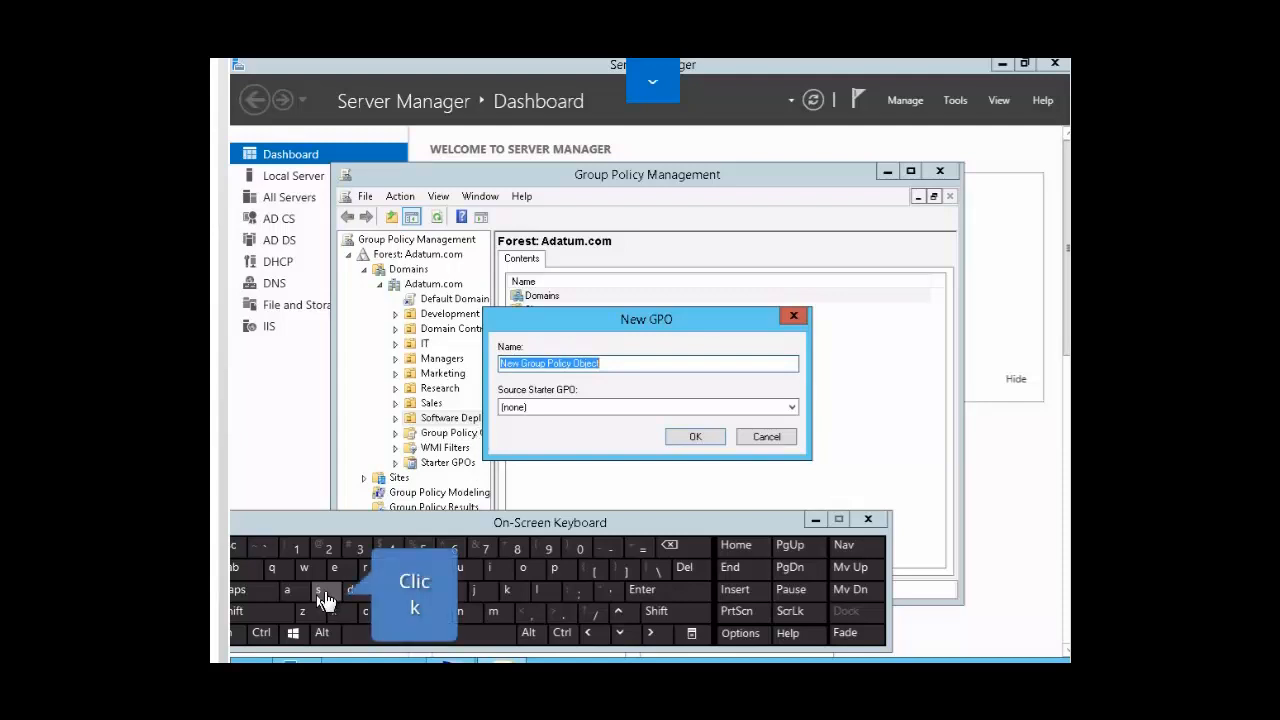
pyautogui.click(323, 594)
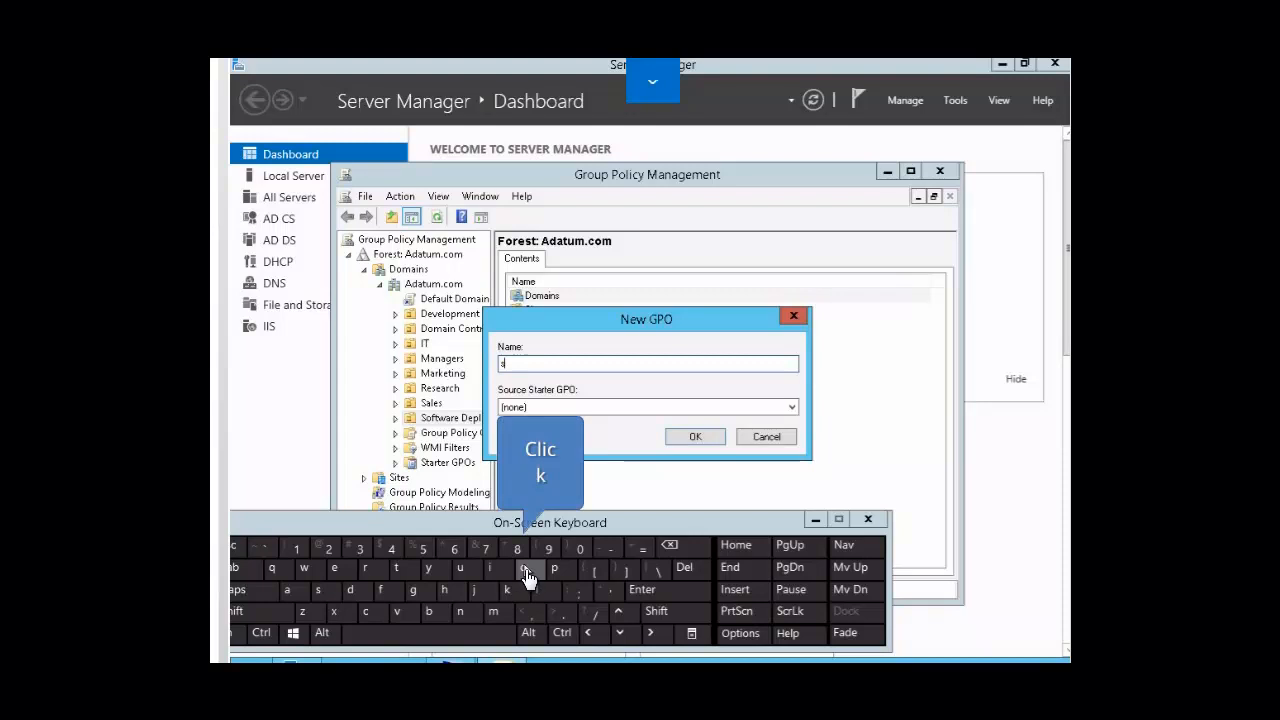
pyautogui.click(527, 577)
pyautogui.click(387, 596)
pyautogui.click(400, 570)
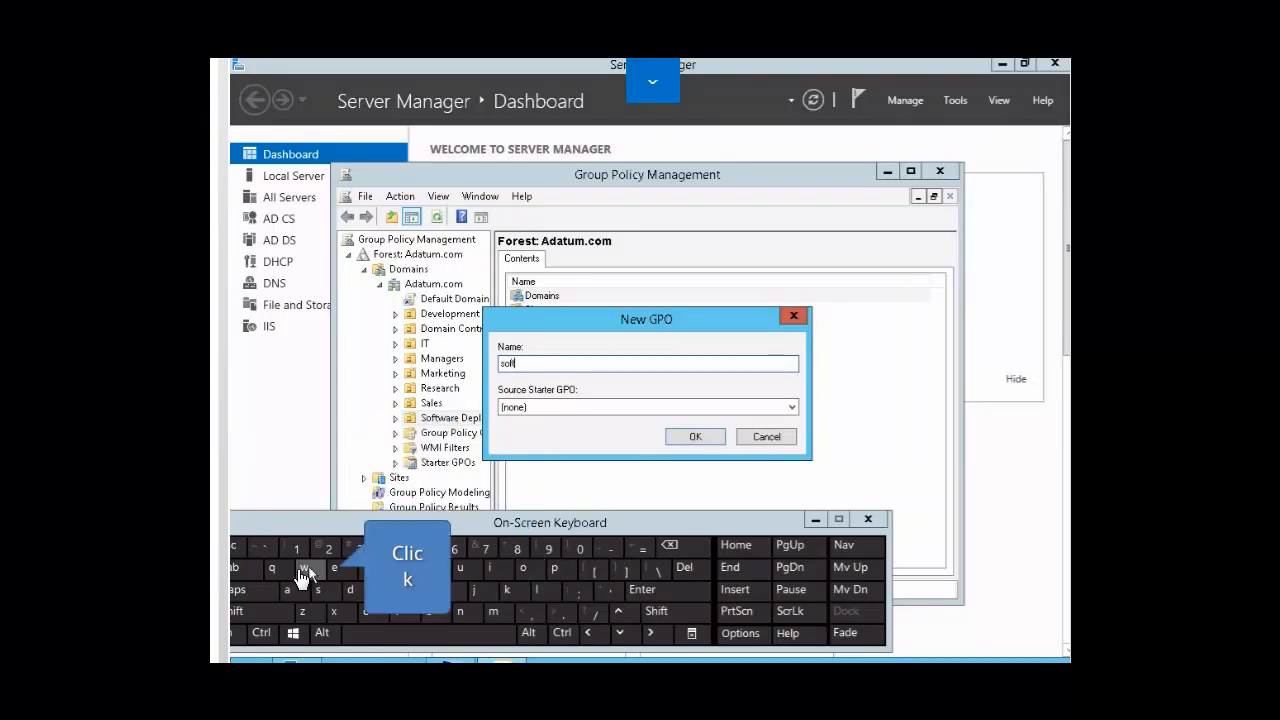
pyautogui.click(303, 575)
pyautogui.click(287, 590)
pyautogui.click(366, 569)
pyautogui.click(343, 574)
pyautogui.click(432, 634)
pyautogui.click(432, 634)
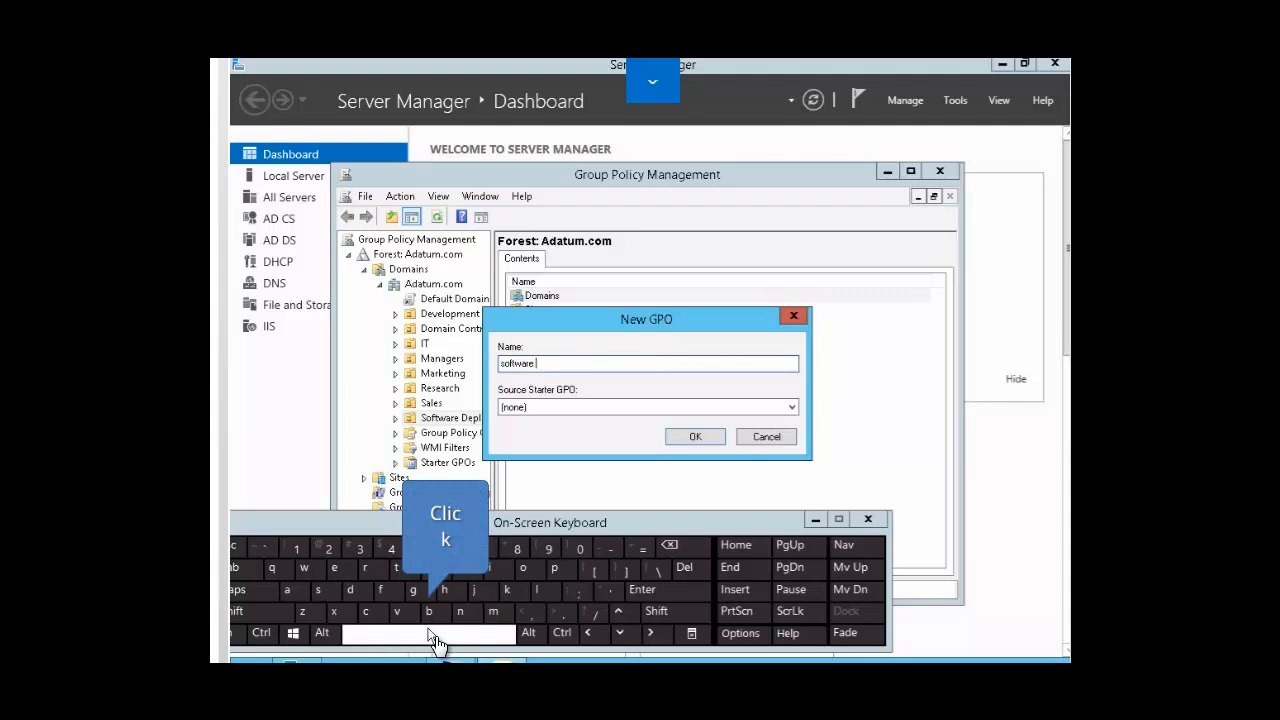
pyautogui.click(289, 592)
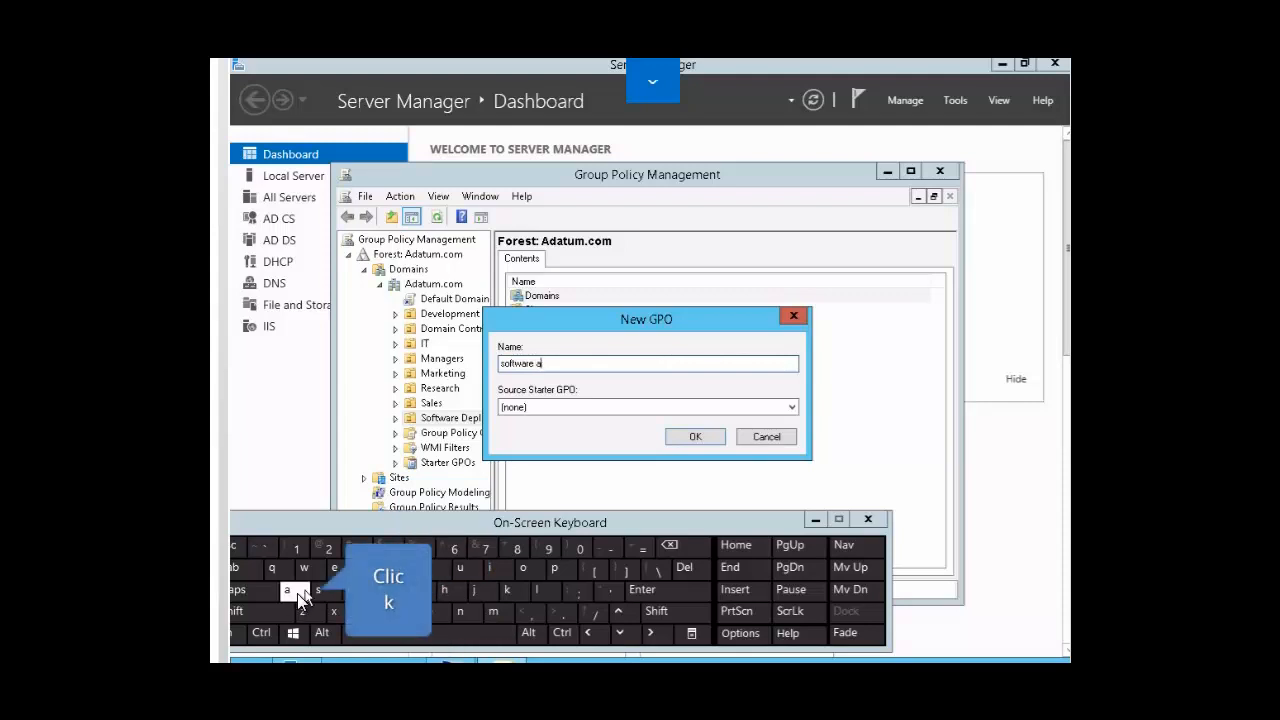
pyautogui.click(556, 574)
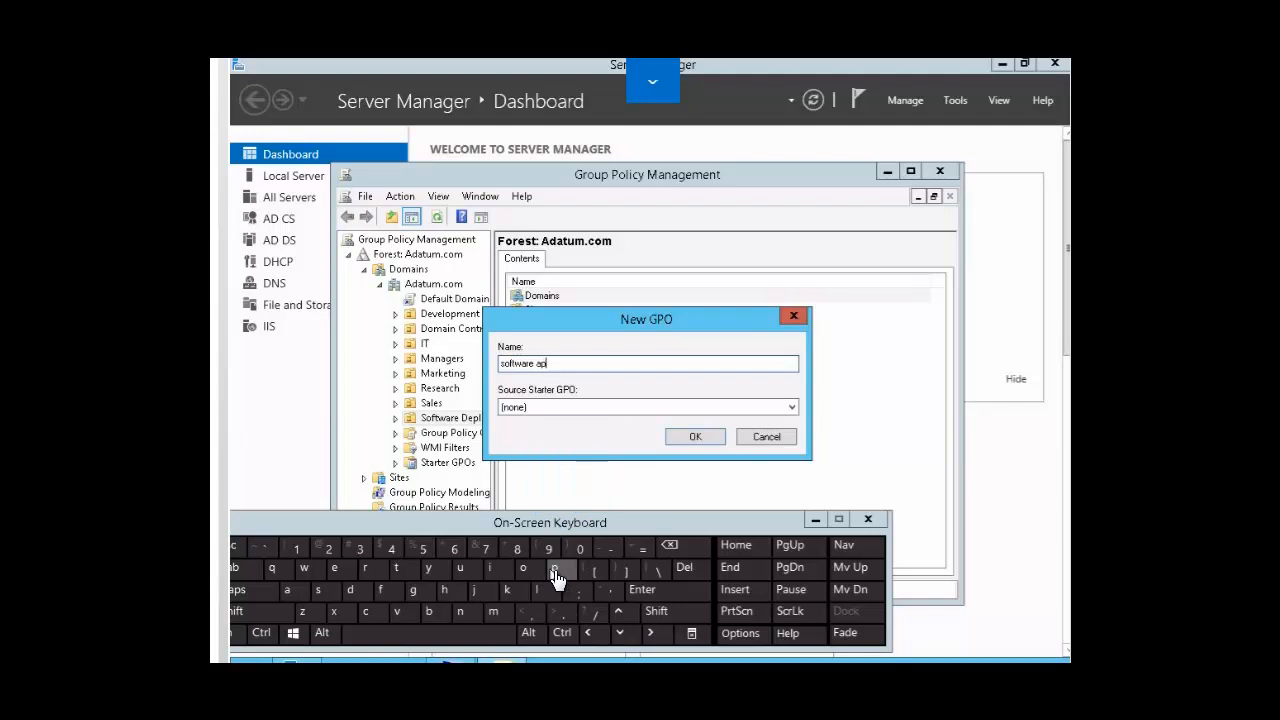
pyautogui.click(556, 570)
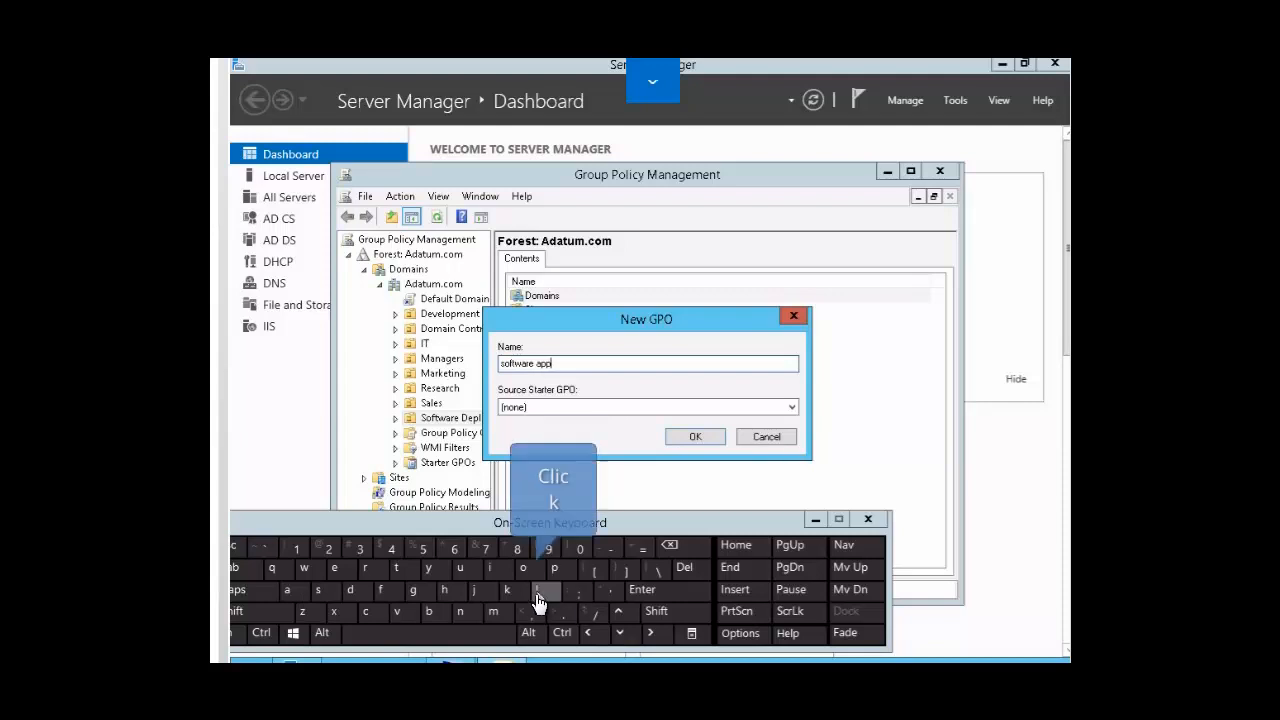
pyautogui.click(535, 592)
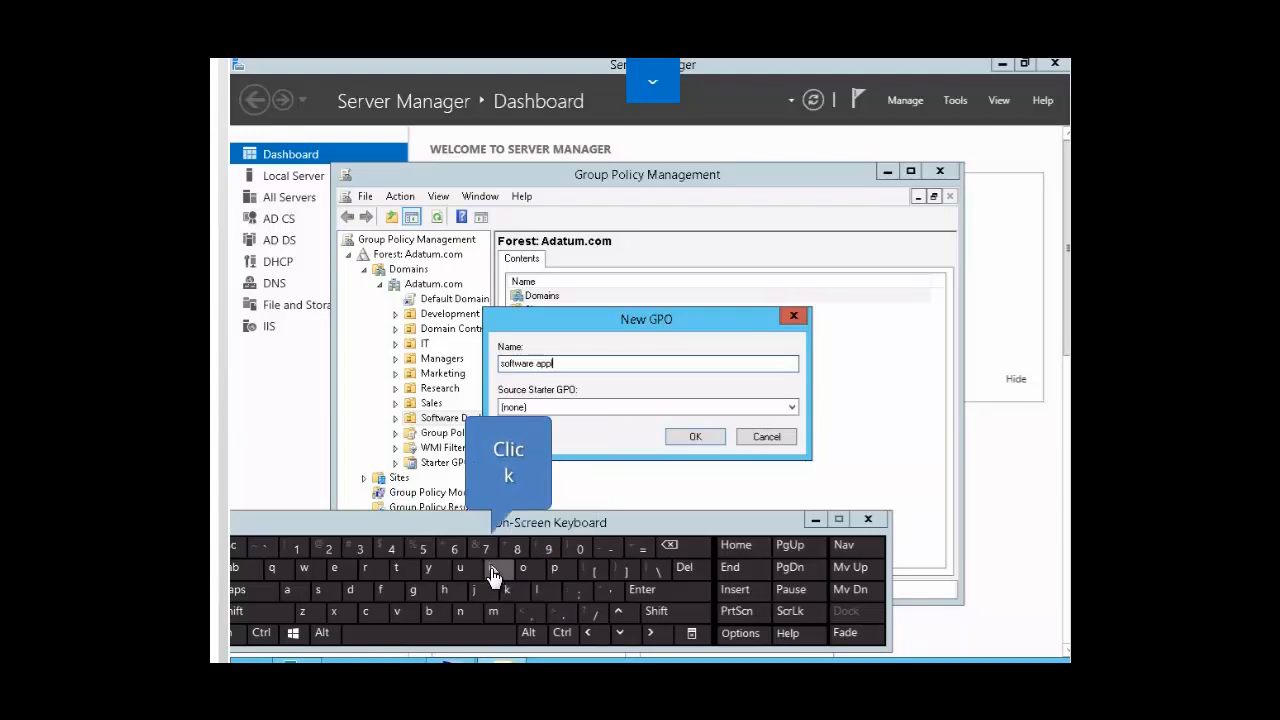
pyautogui.click(368, 615)
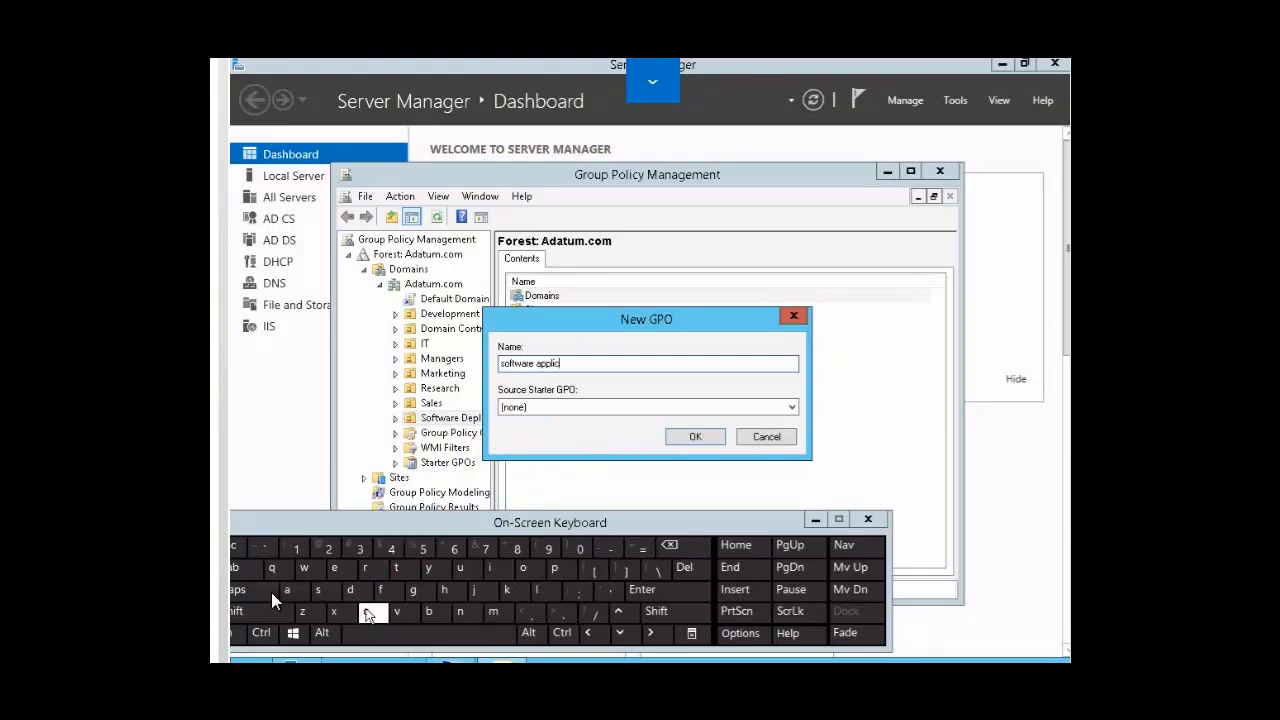
pyautogui.click(290, 598)
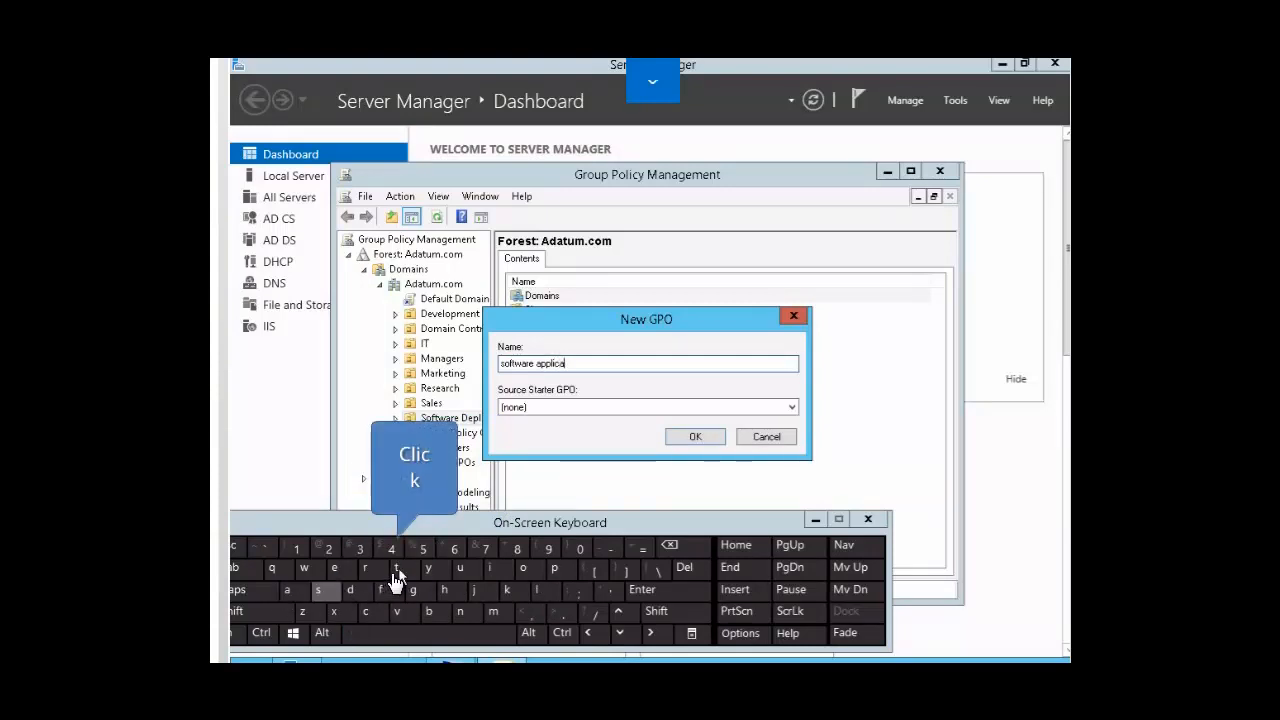
pyautogui.click(398, 568)
pyautogui.click(491, 570)
pyautogui.click(524, 572)
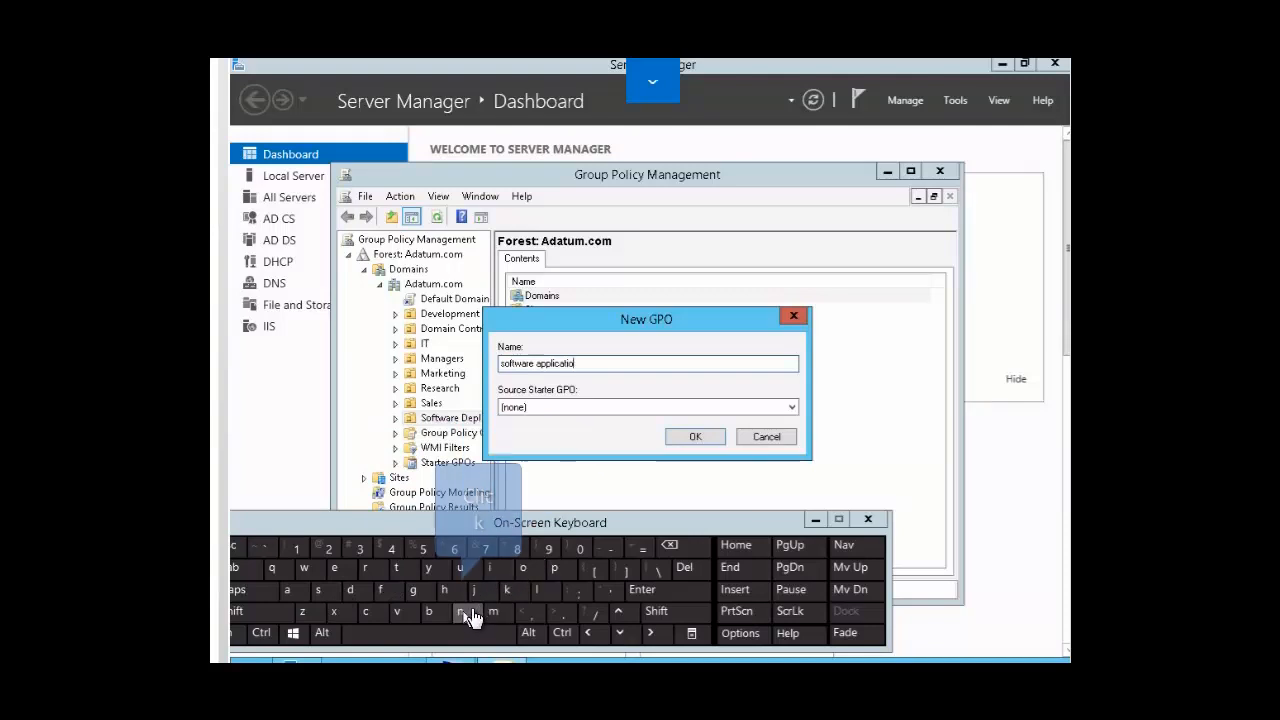
pyautogui.click(465, 613)
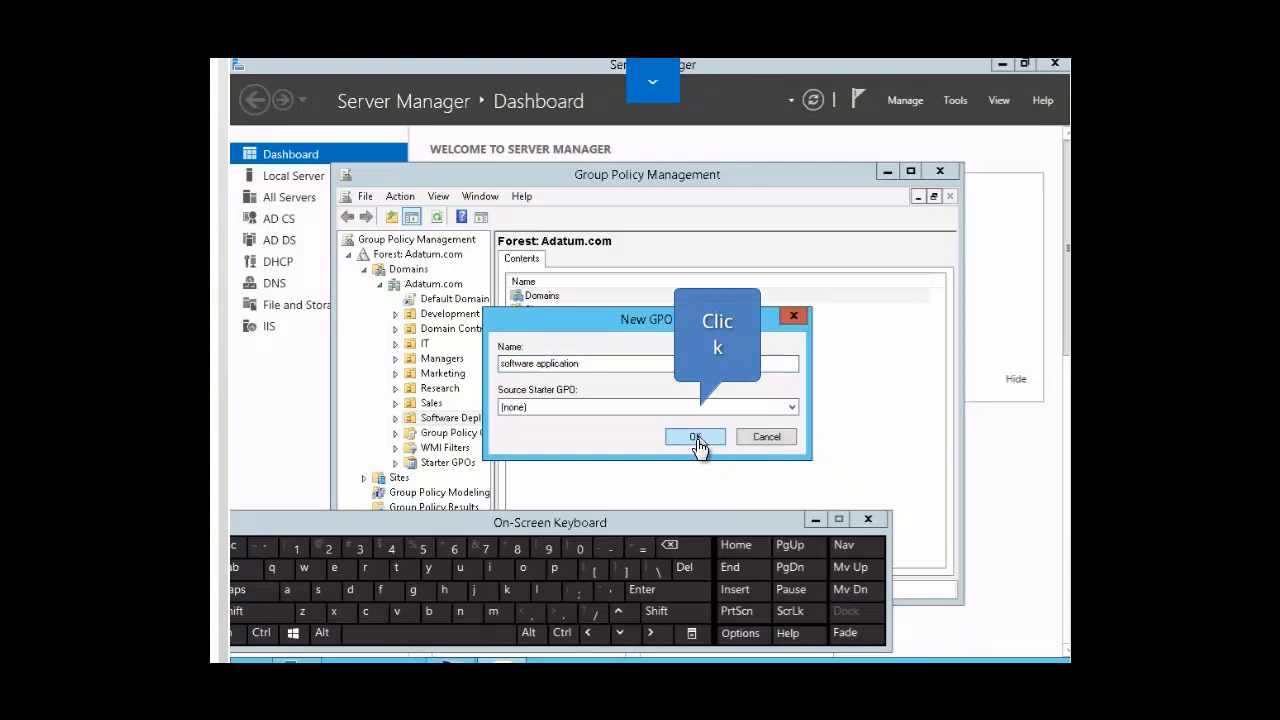
pyautogui.click(697, 439)
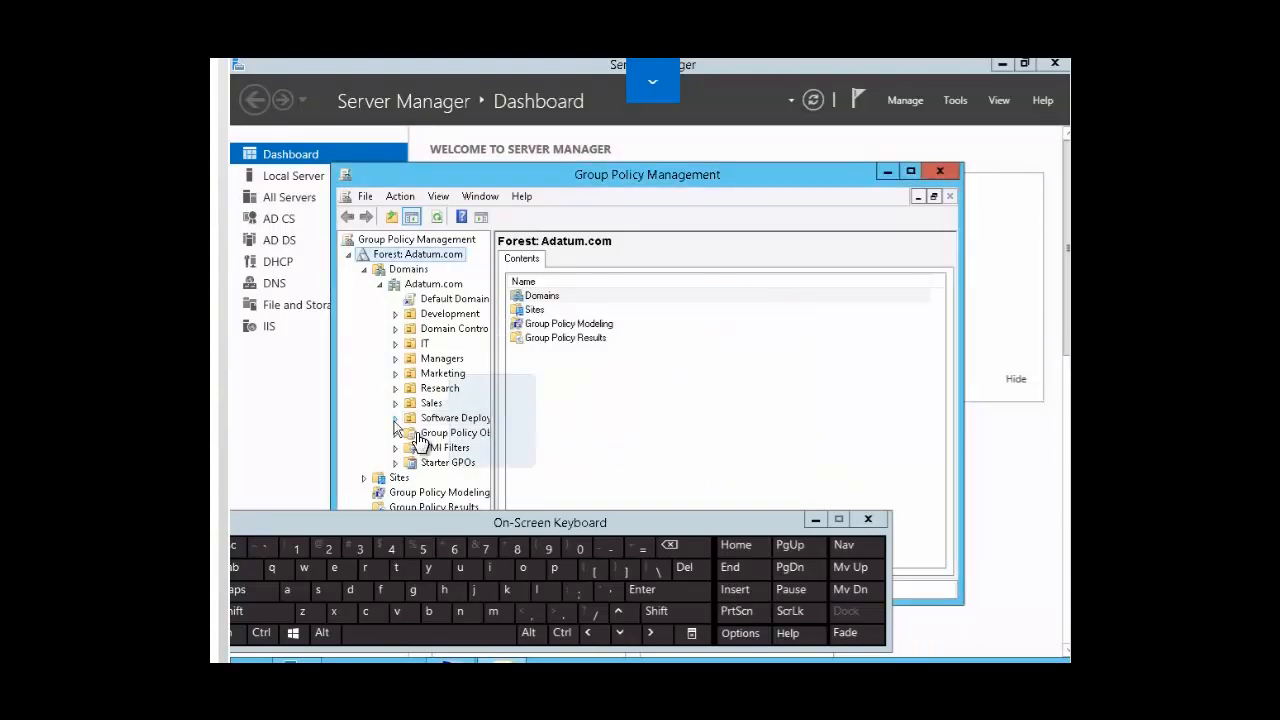
# - Open the software application GPO for editing and expand its computer policies down to Software Settings
pyautogui.click(396, 420)
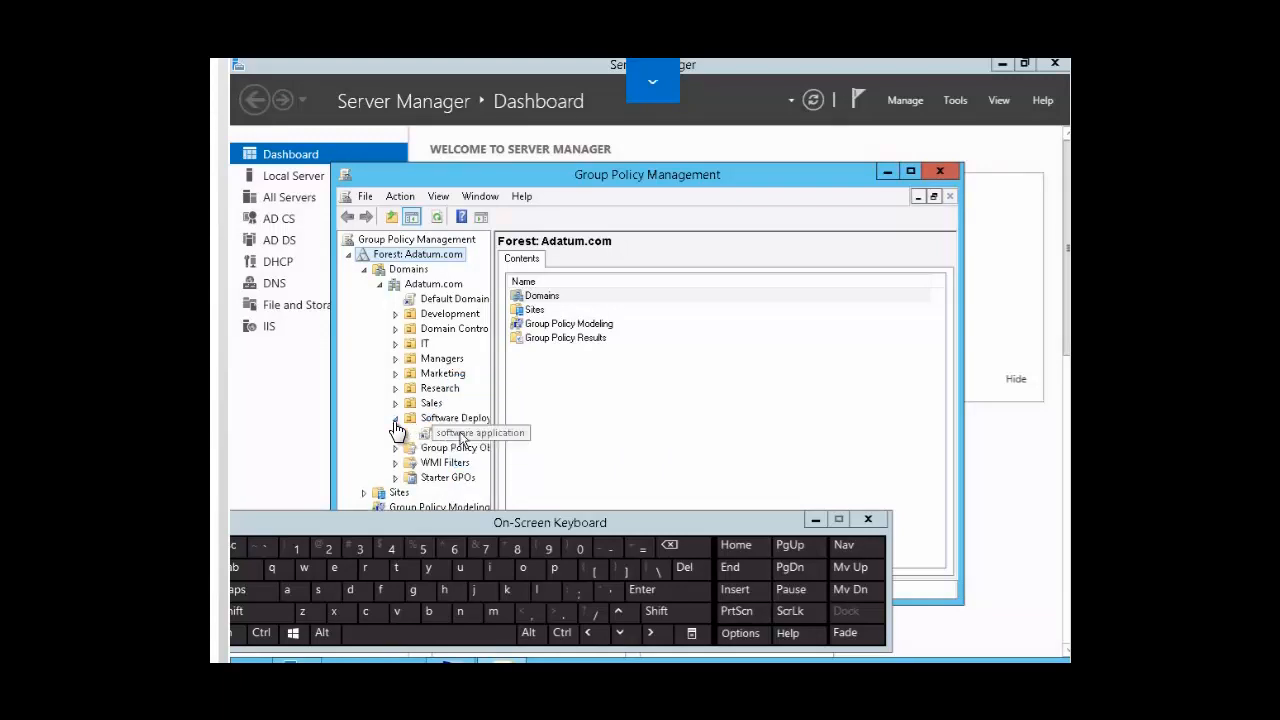
pyautogui.rightClick(451, 437)
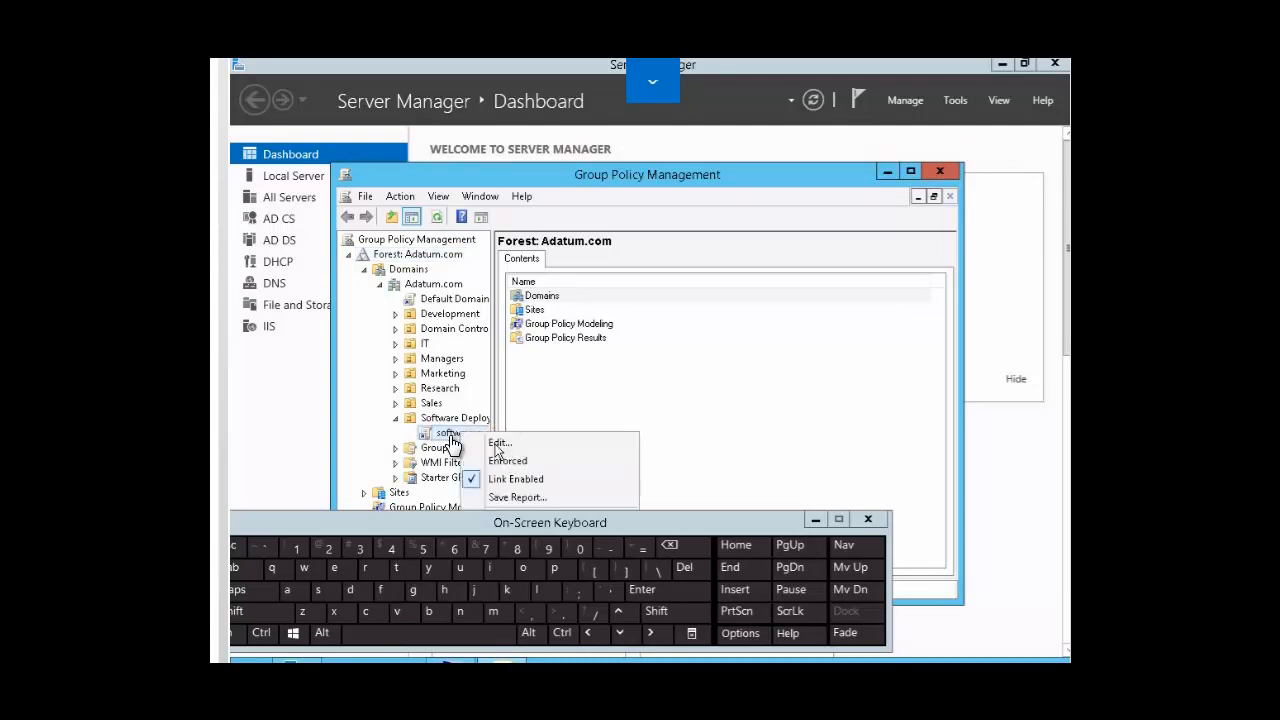
pyautogui.click(498, 445)
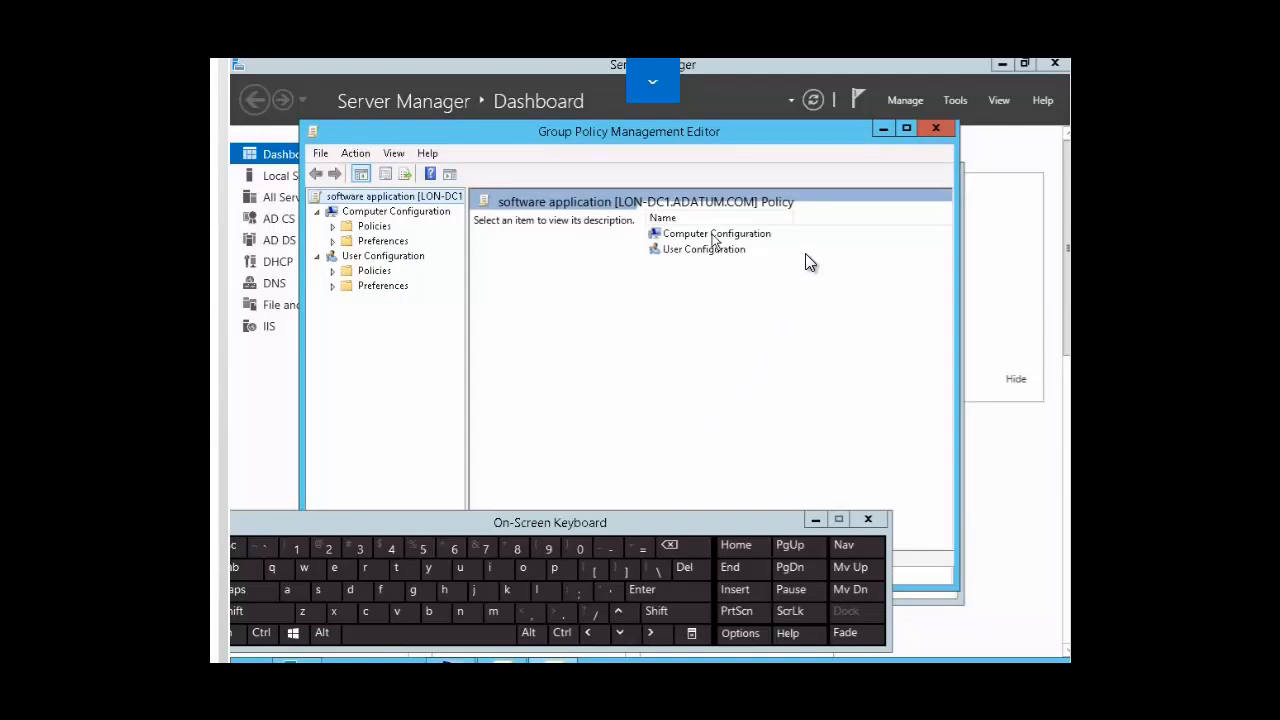
pyautogui.doubleClick(712, 240)
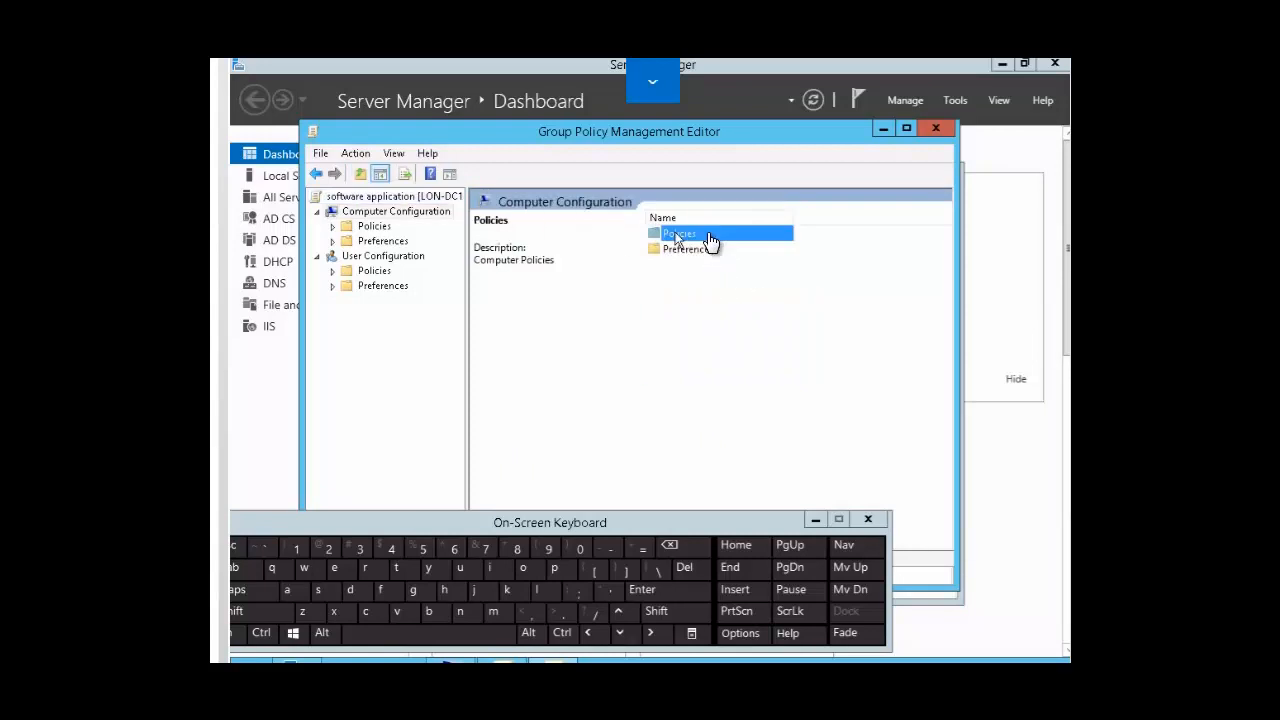
pyautogui.doubleClick(679, 238)
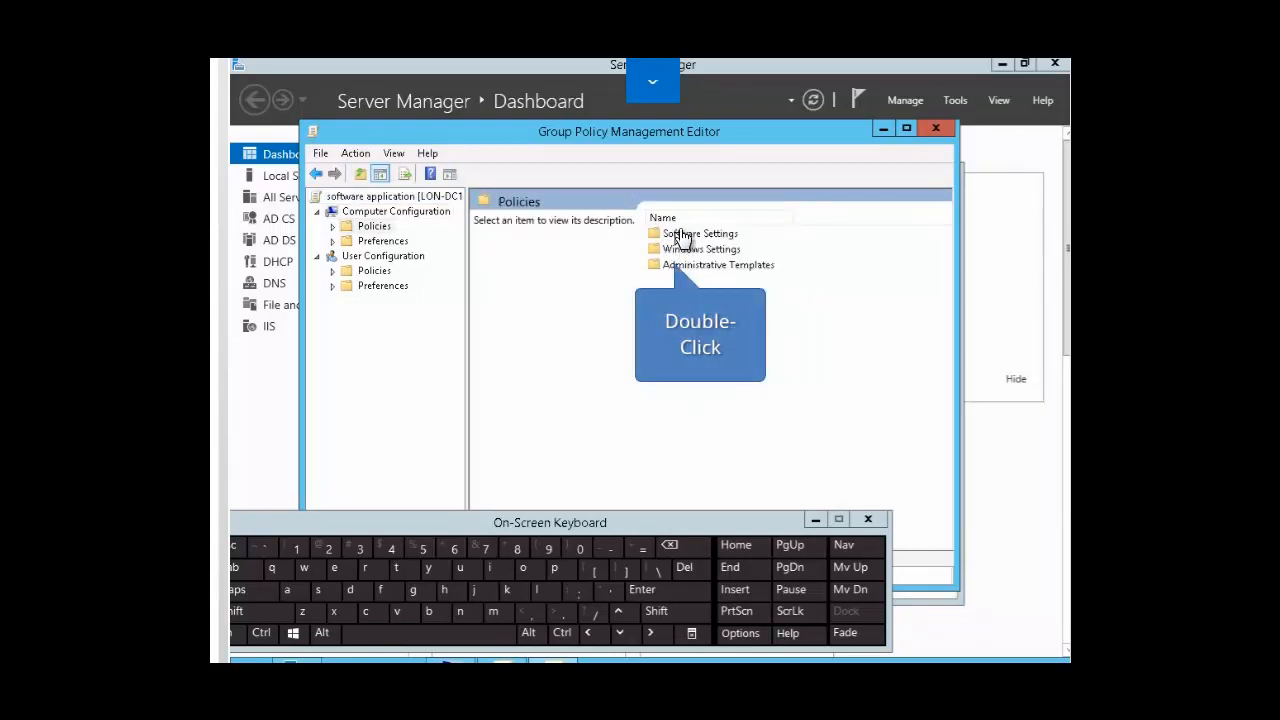
pyautogui.doubleClick(679, 238)
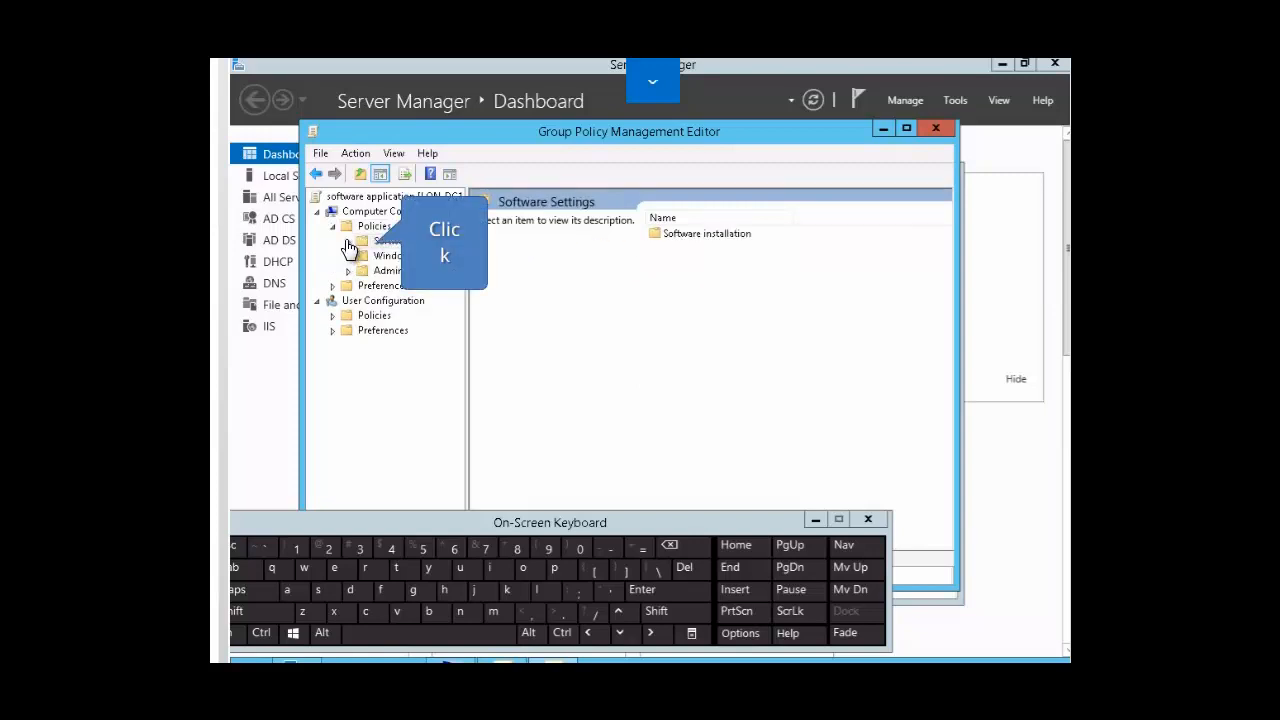
pyautogui.click(347, 242)
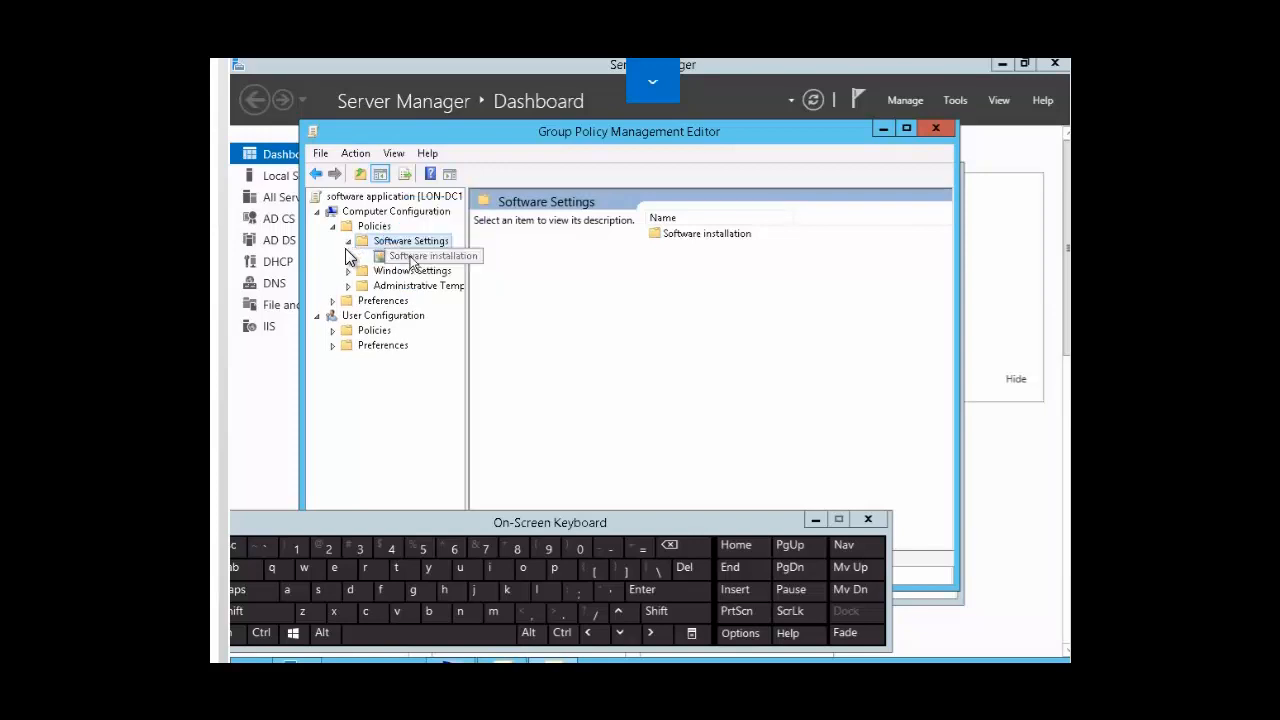
# - Add a new computer software installation package using XmlNotepad.msi from E:\Labfiles\Mod05
pyautogui.rightClick(420, 258)
pyautogui.moveTo(450, 267)
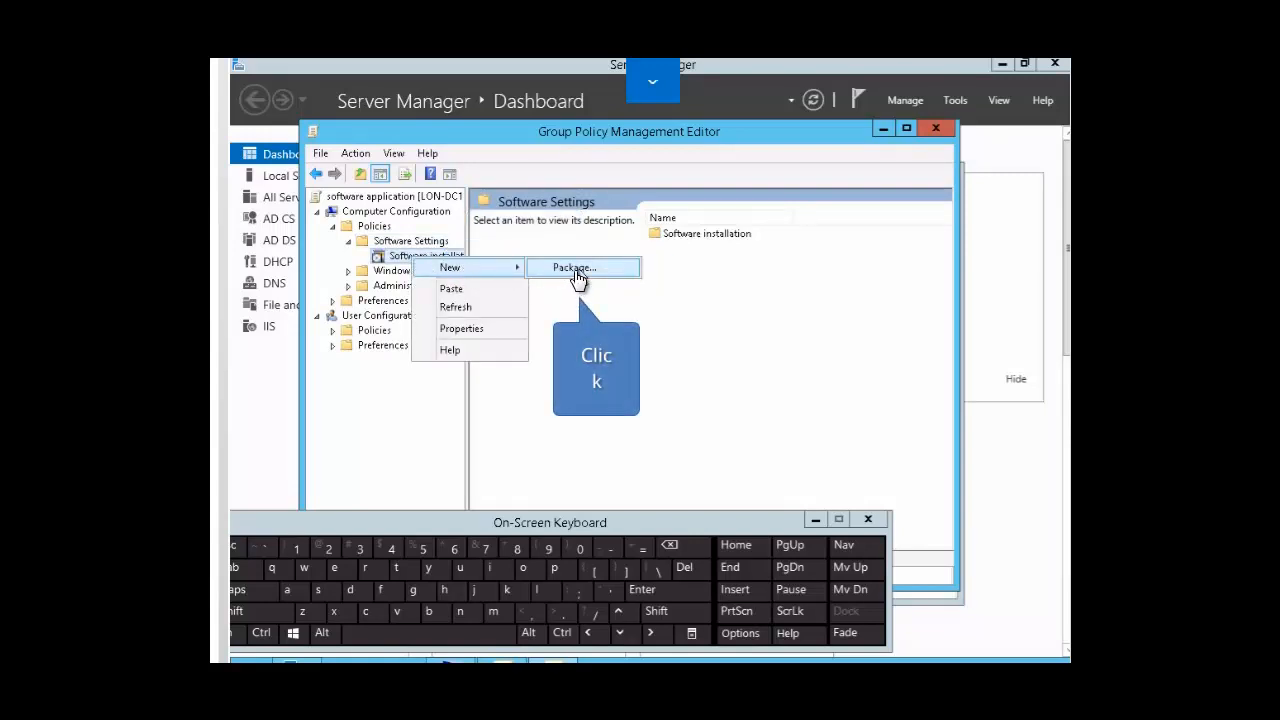
pyautogui.click(575, 268)
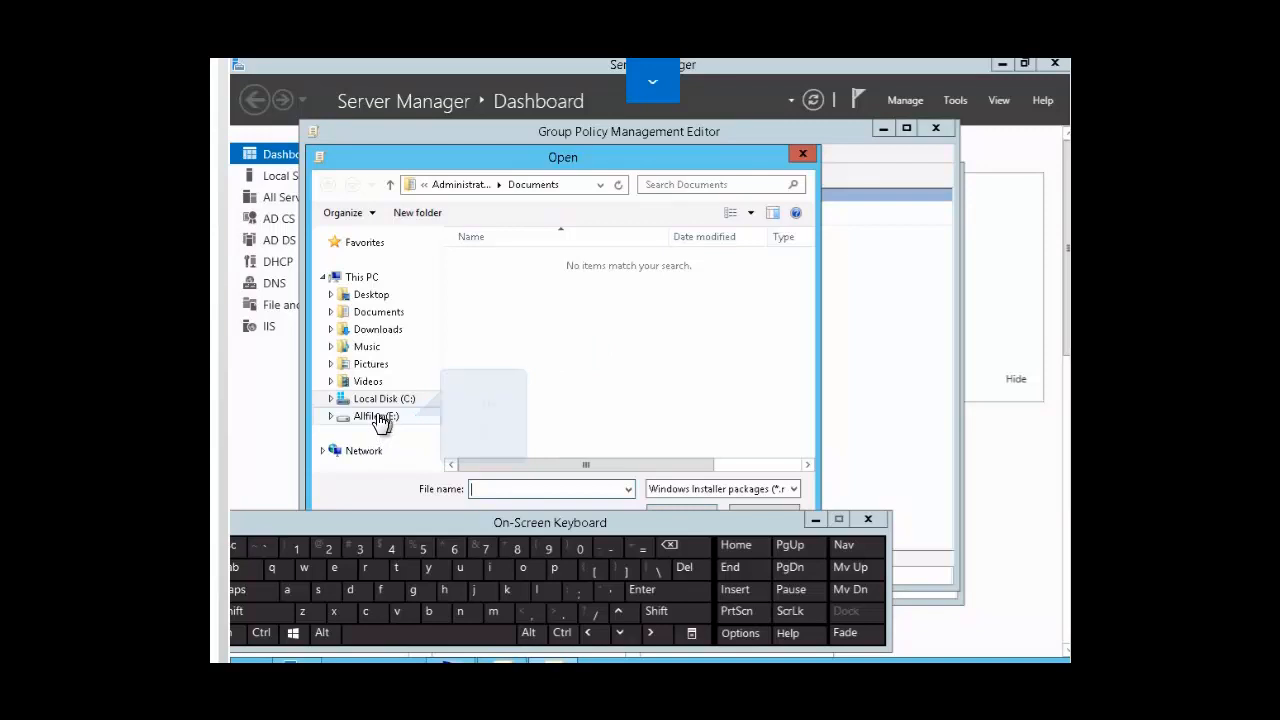
pyautogui.click(383, 418)
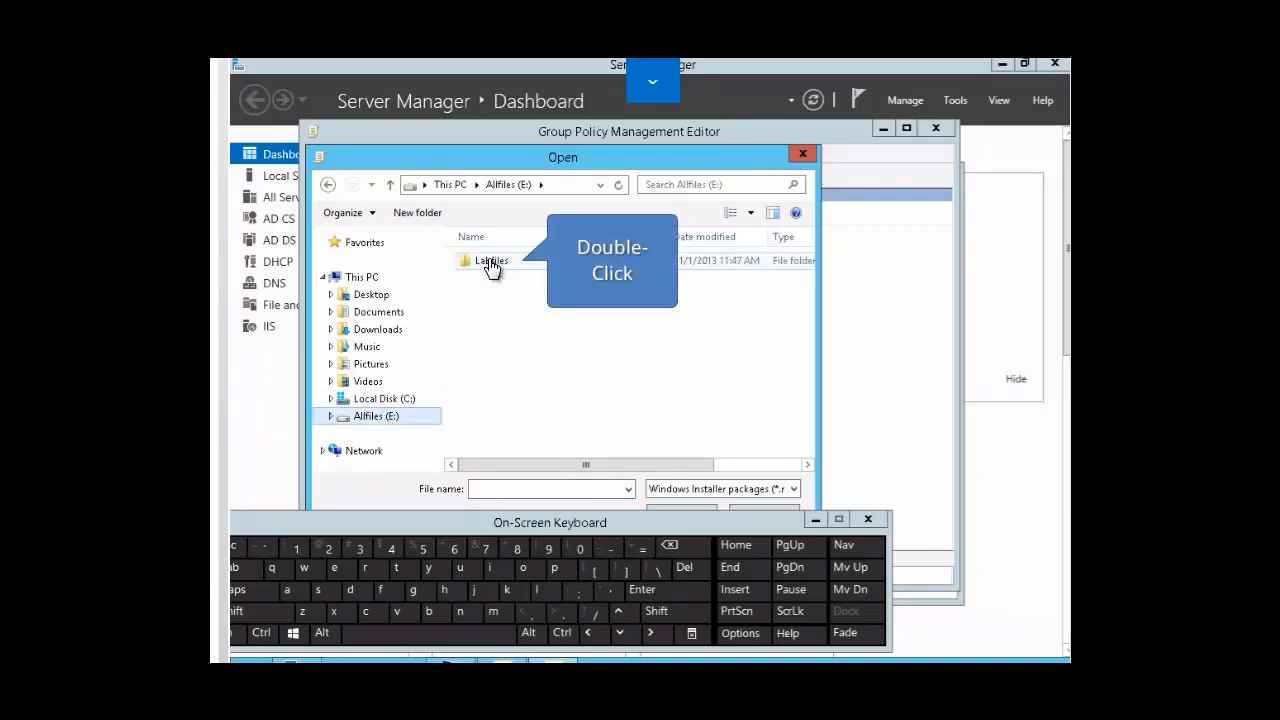
pyautogui.doubleClick(490, 264)
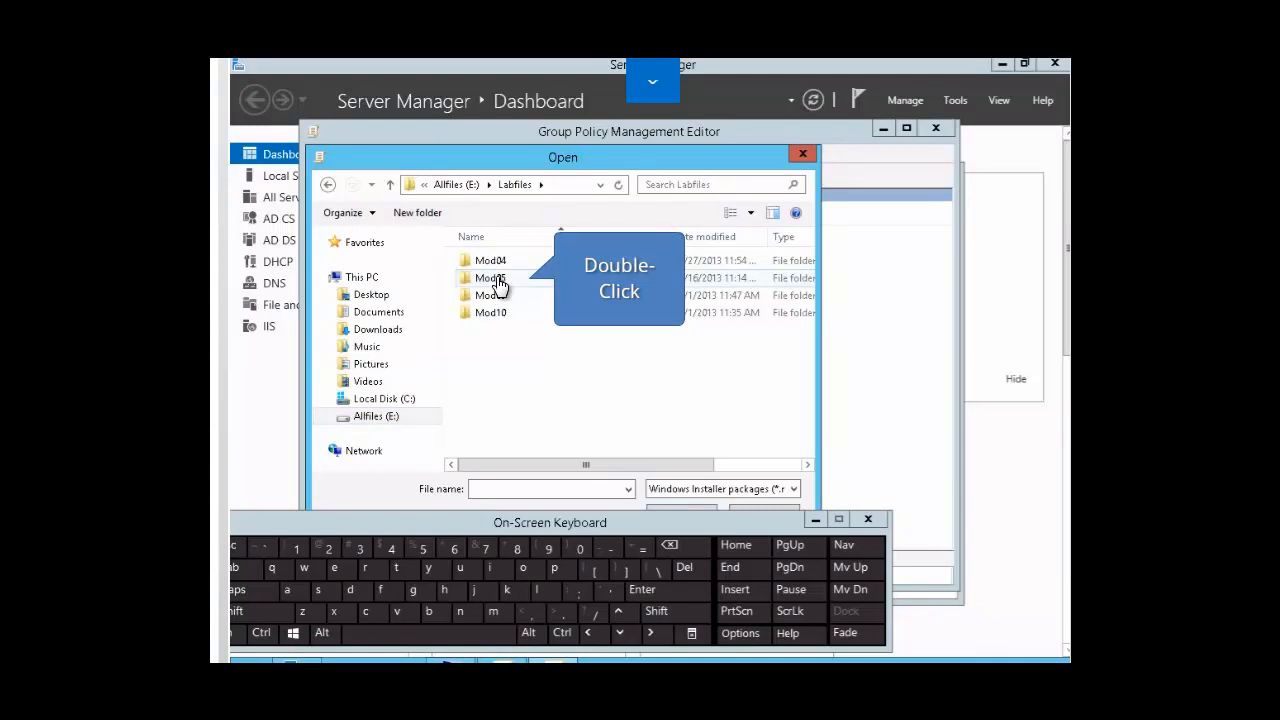
pyautogui.doubleClick(494, 281)
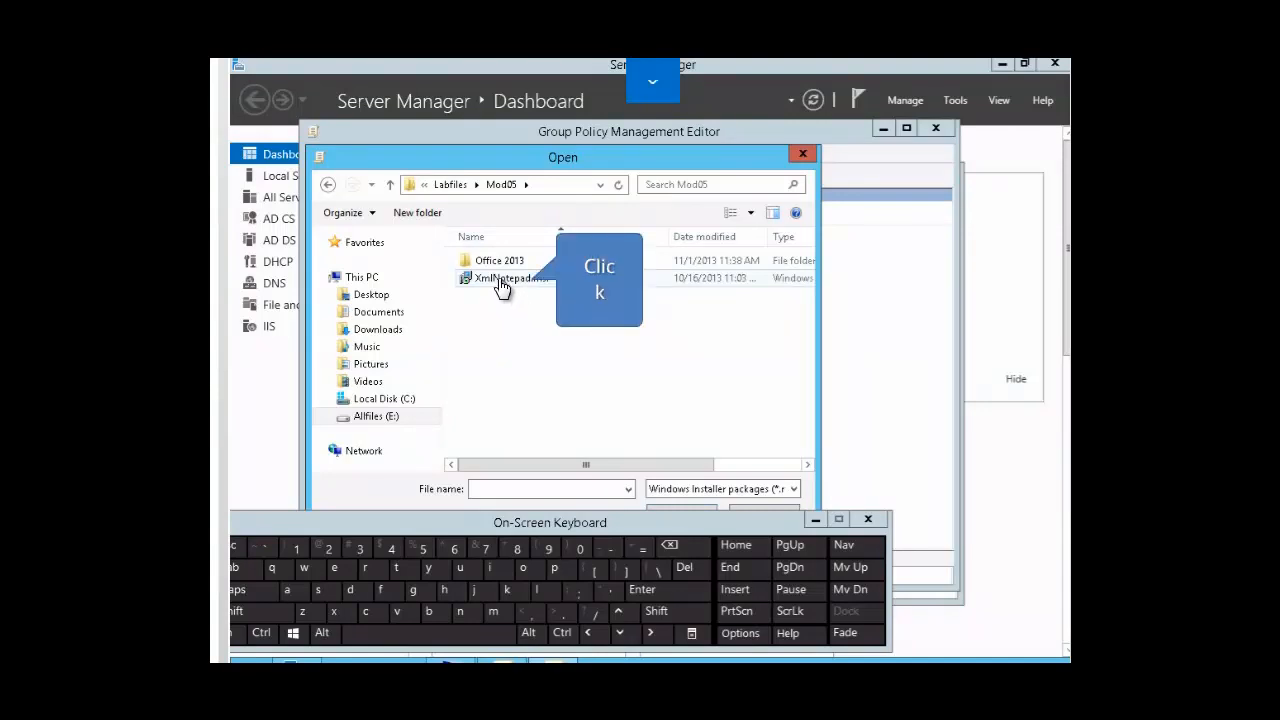
pyautogui.click(500, 282)
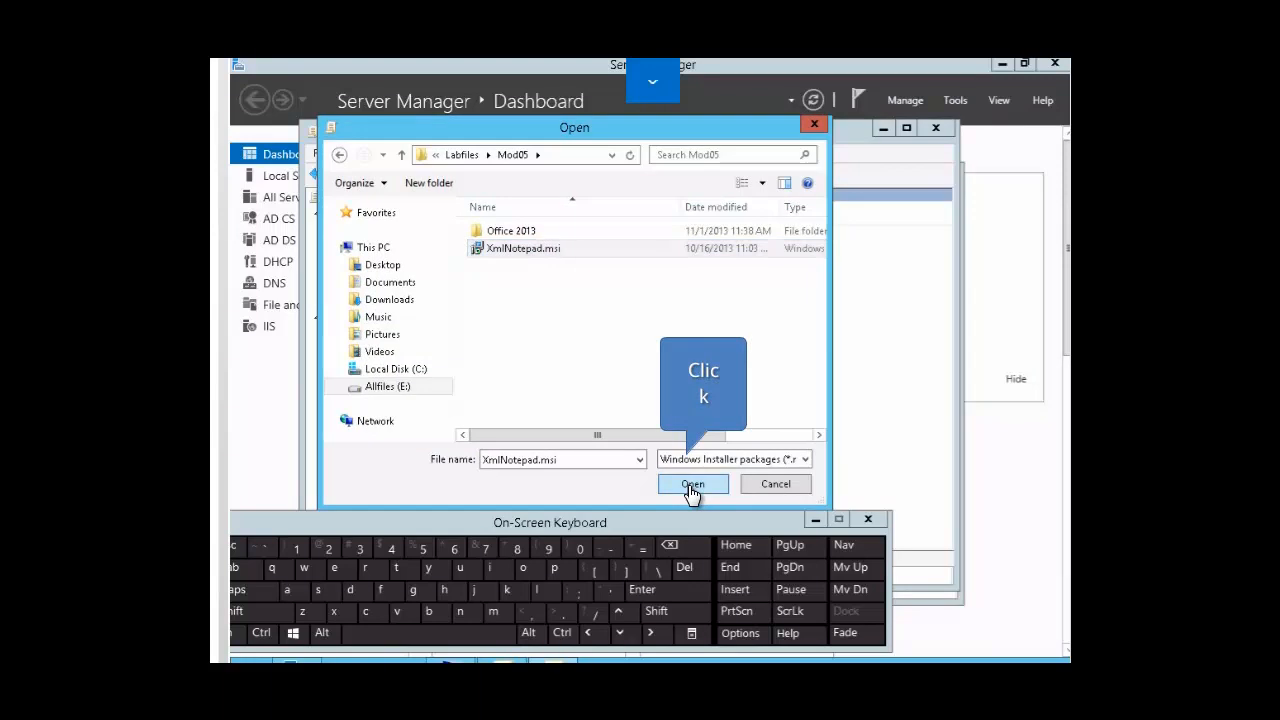
pyautogui.click(692, 485)
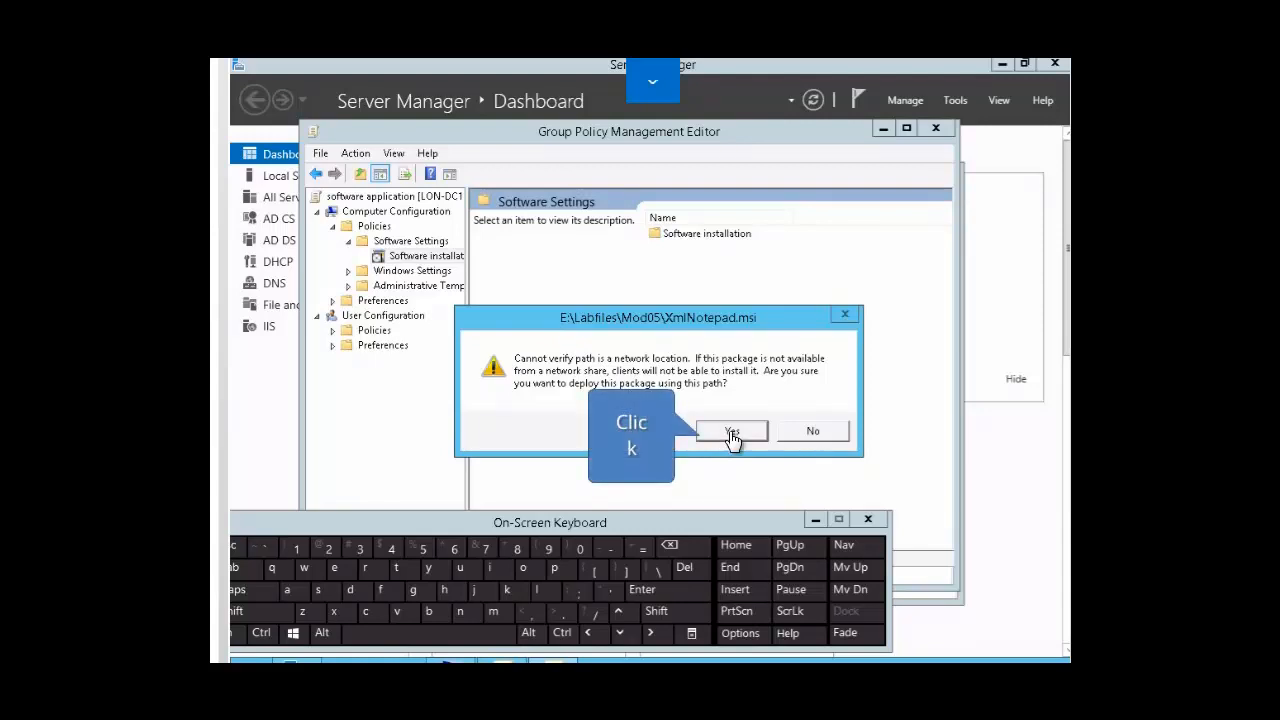
# - Accept deploying the package from the local path and choose the Advanced deployment method
pyautogui.click(732, 432)
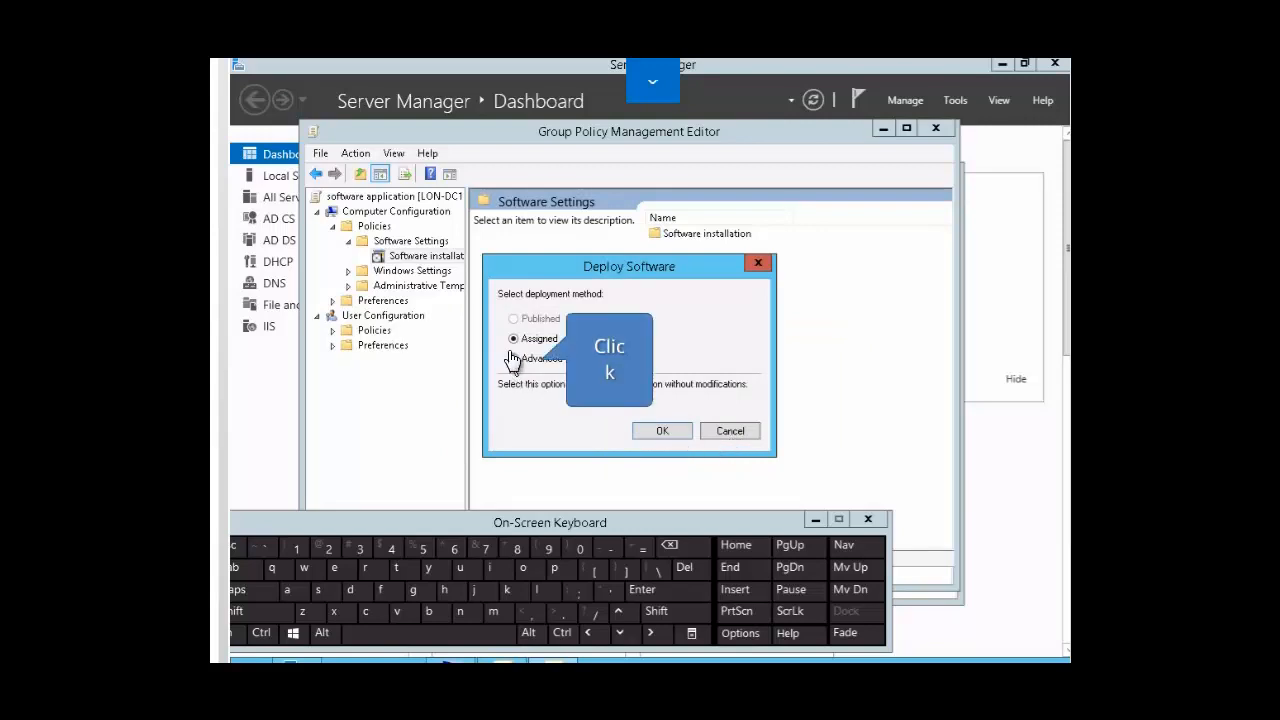
pyautogui.click(514, 359)
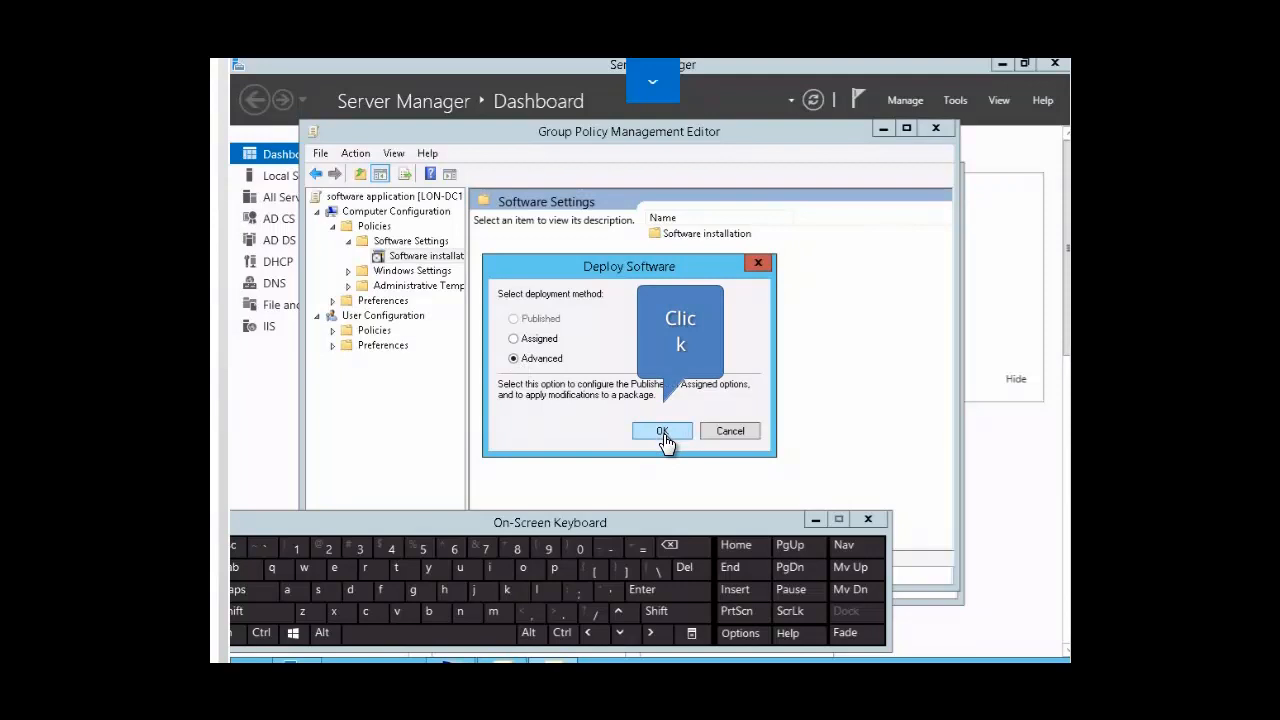
pyautogui.click(662, 431)
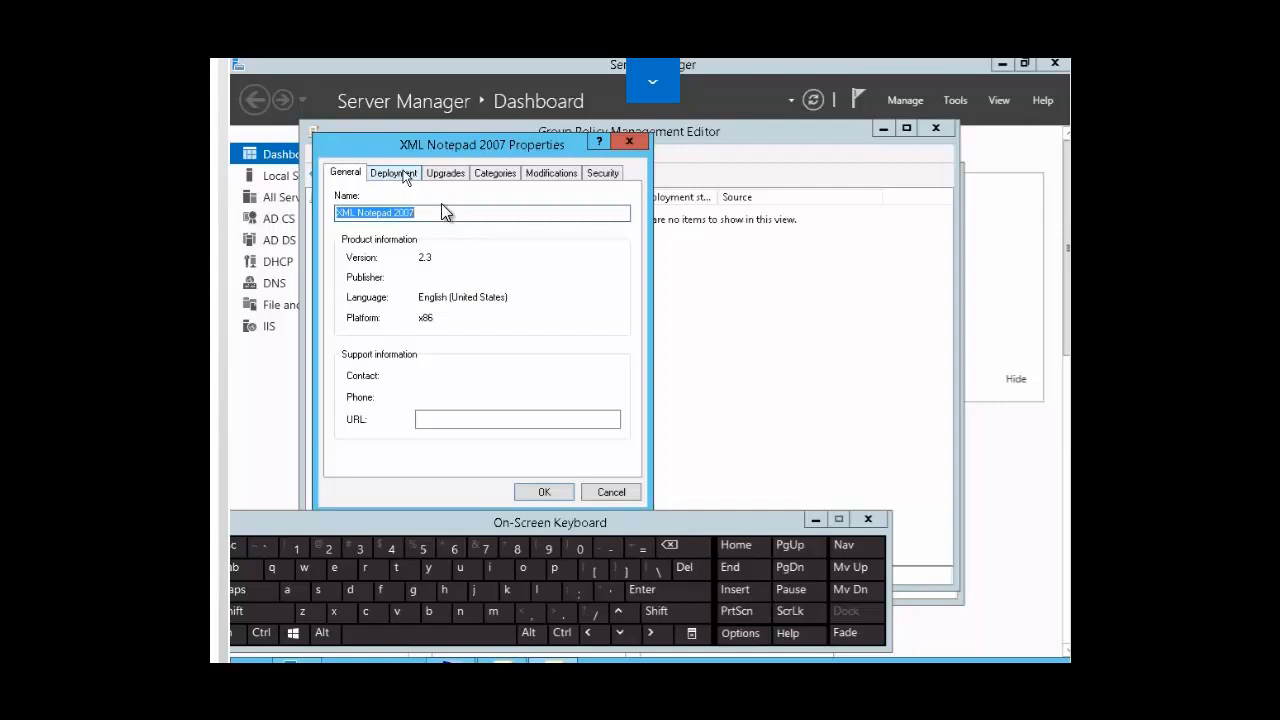
# - Review the XML Notepad 2007 package's deployment, upgrades, categories, modifications and security settings, and cancel out of its properties
pyautogui.click(405, 178)
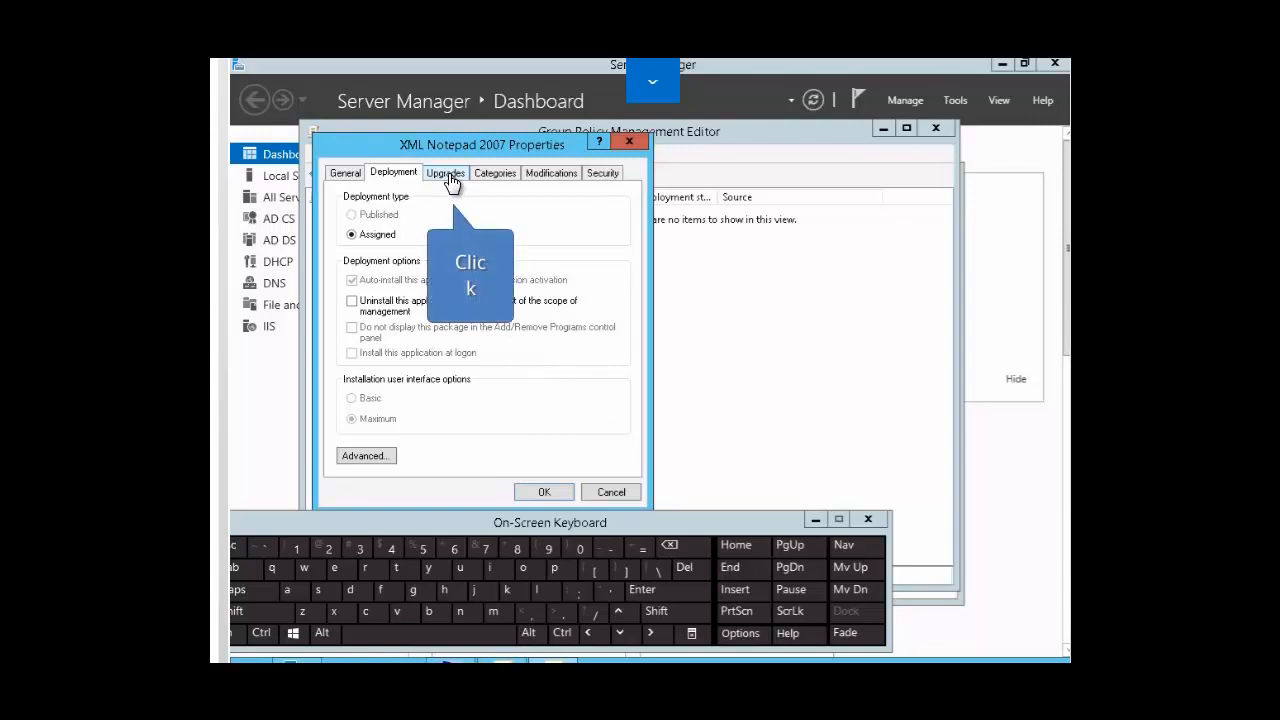
pyautogui.click(447, 175)
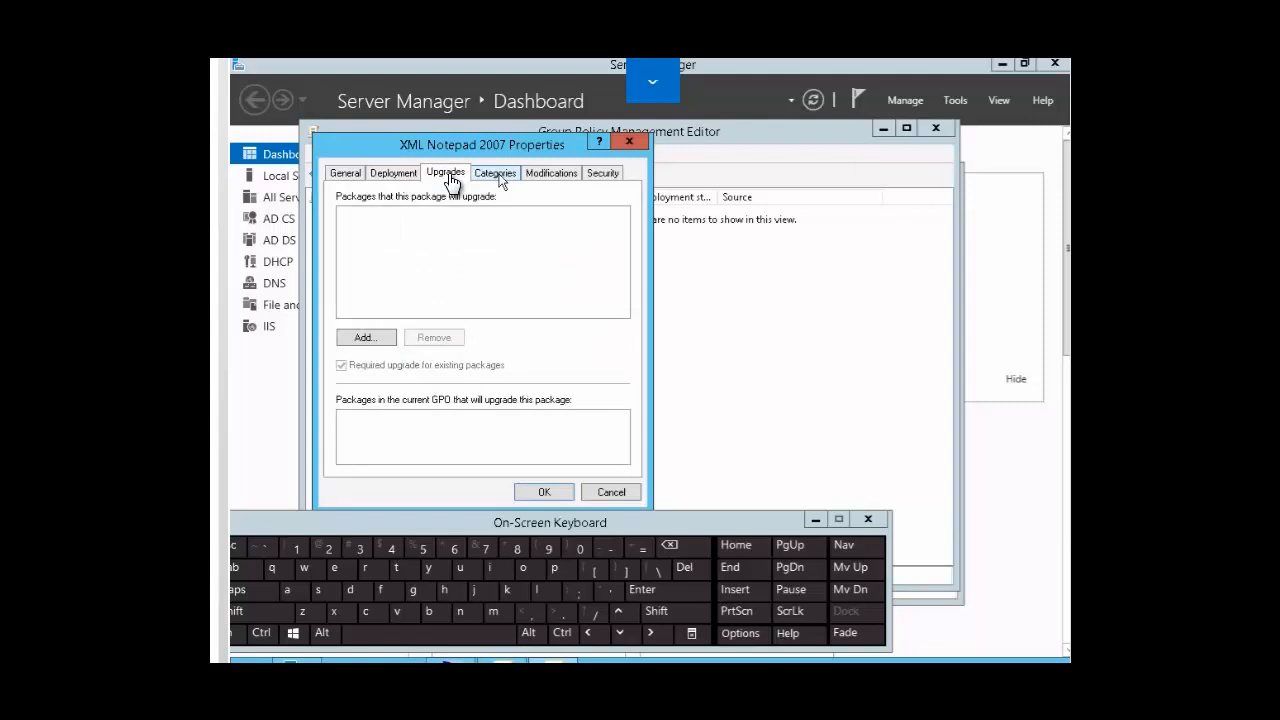
pyautogui.click(500, 178)
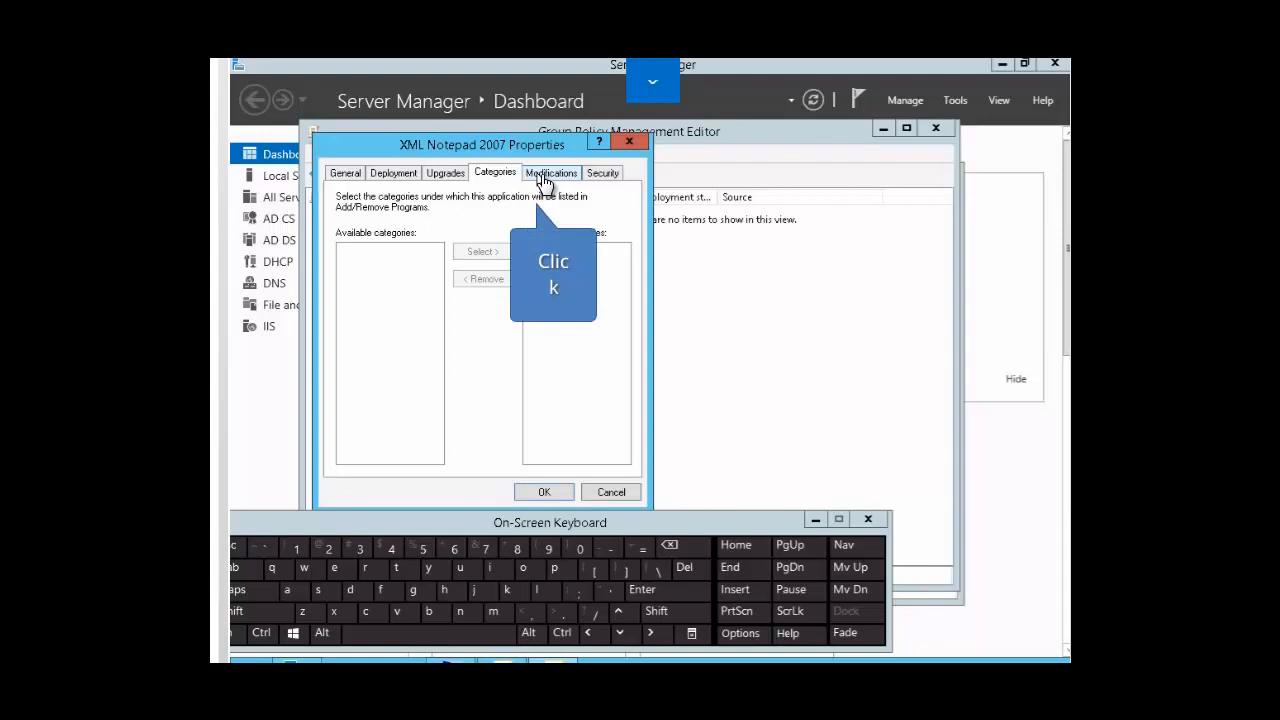
pyautogui.click(544, 181)
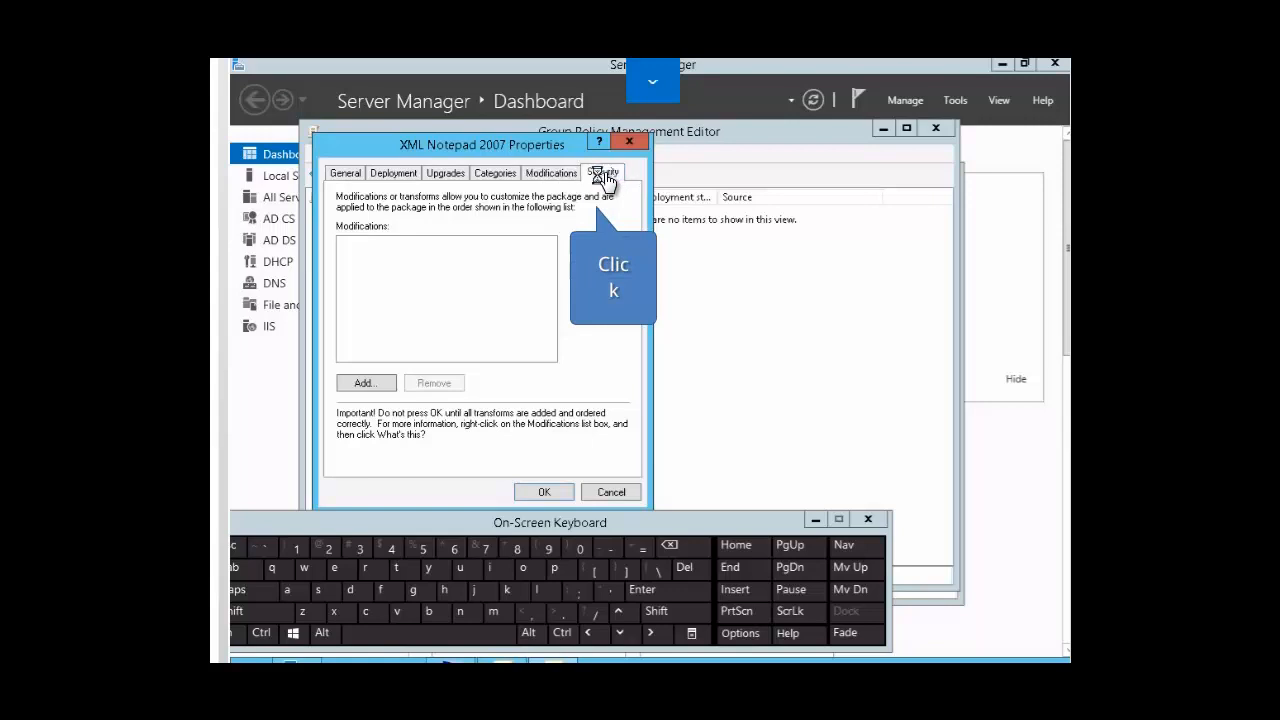
pyautogui.click(604, 176)
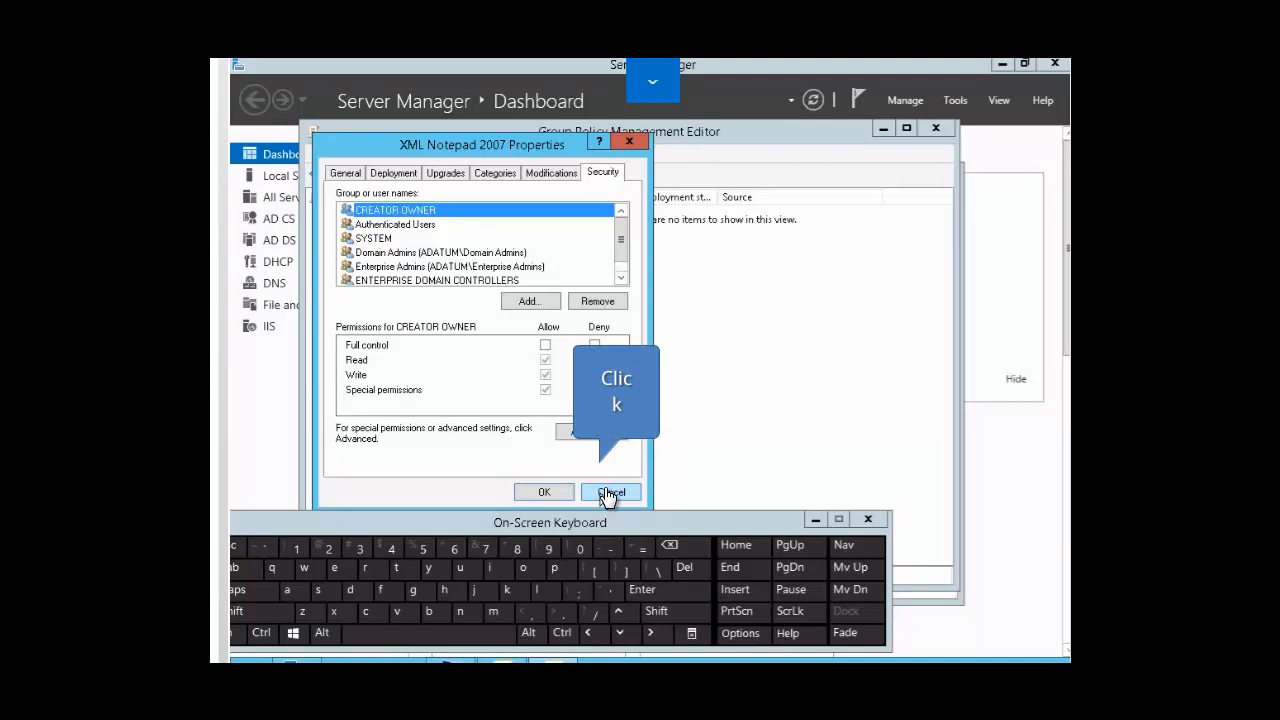
pyautogui.click(609, 492)
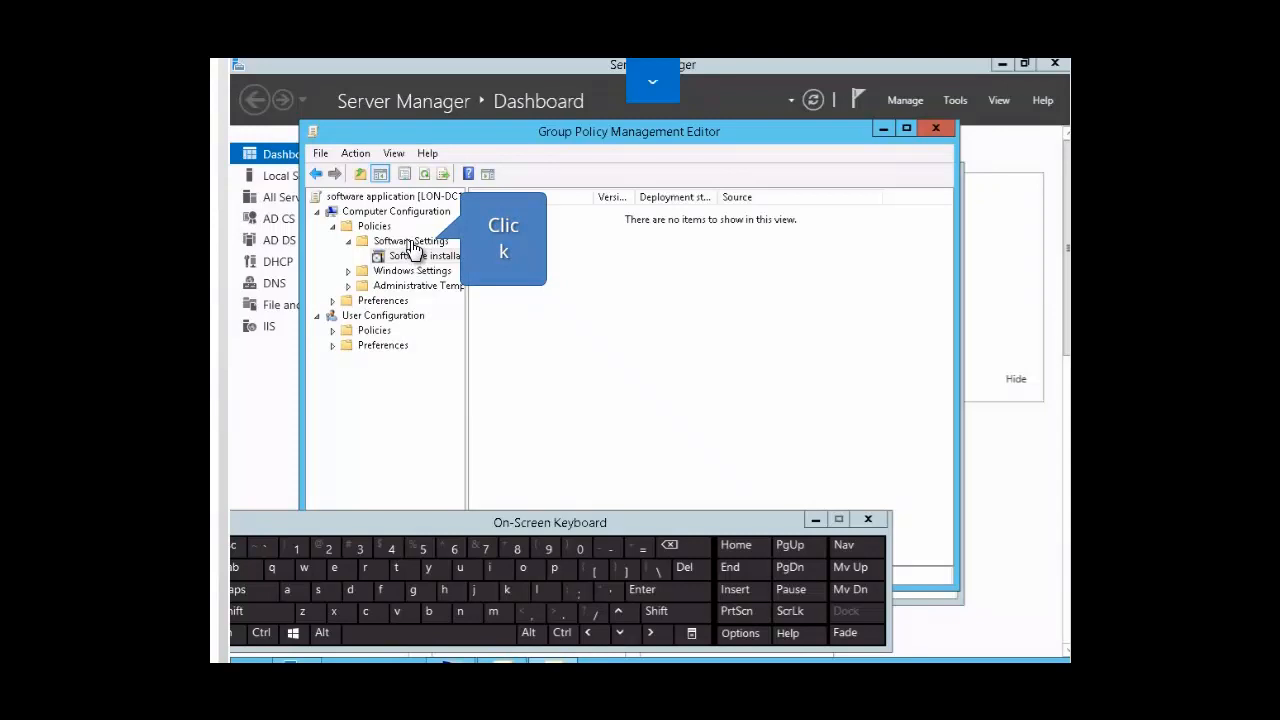
# - Reopen Software installation under the computer's Software Settings to check the package list, and close the policy editor
pyautogui.click(411, 242)
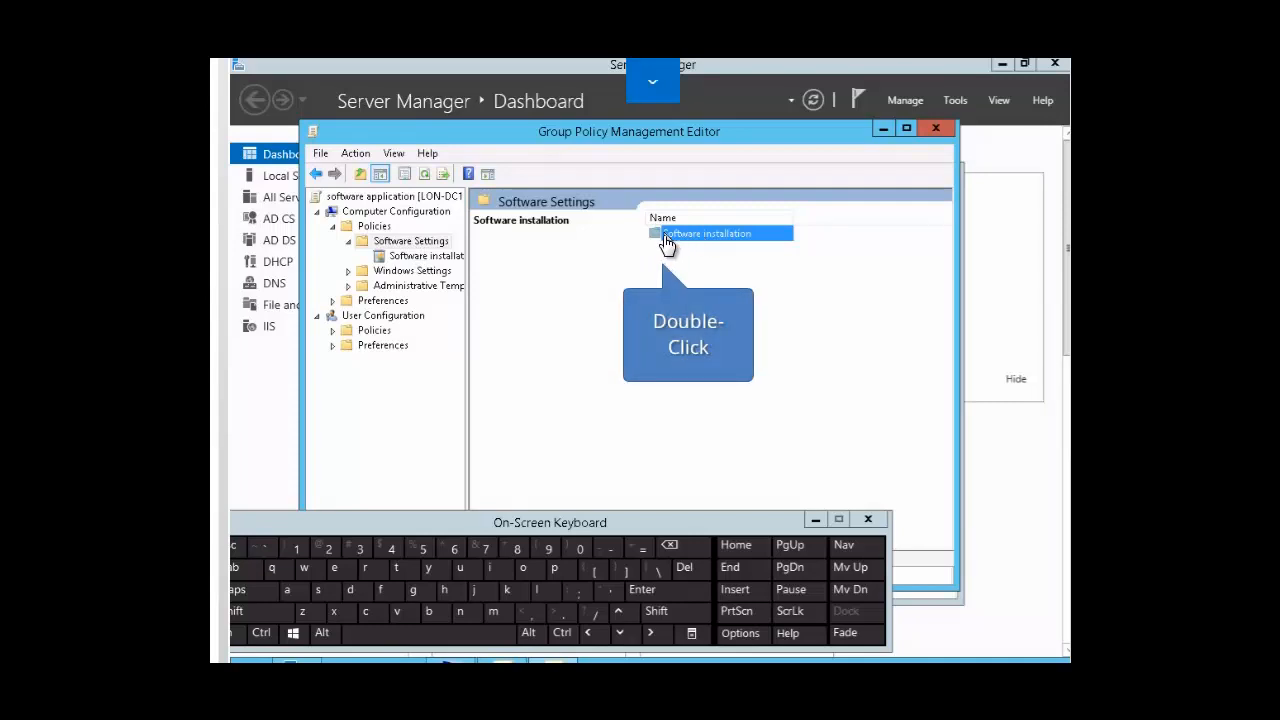
pyautogui.doubleClick(668, 238)
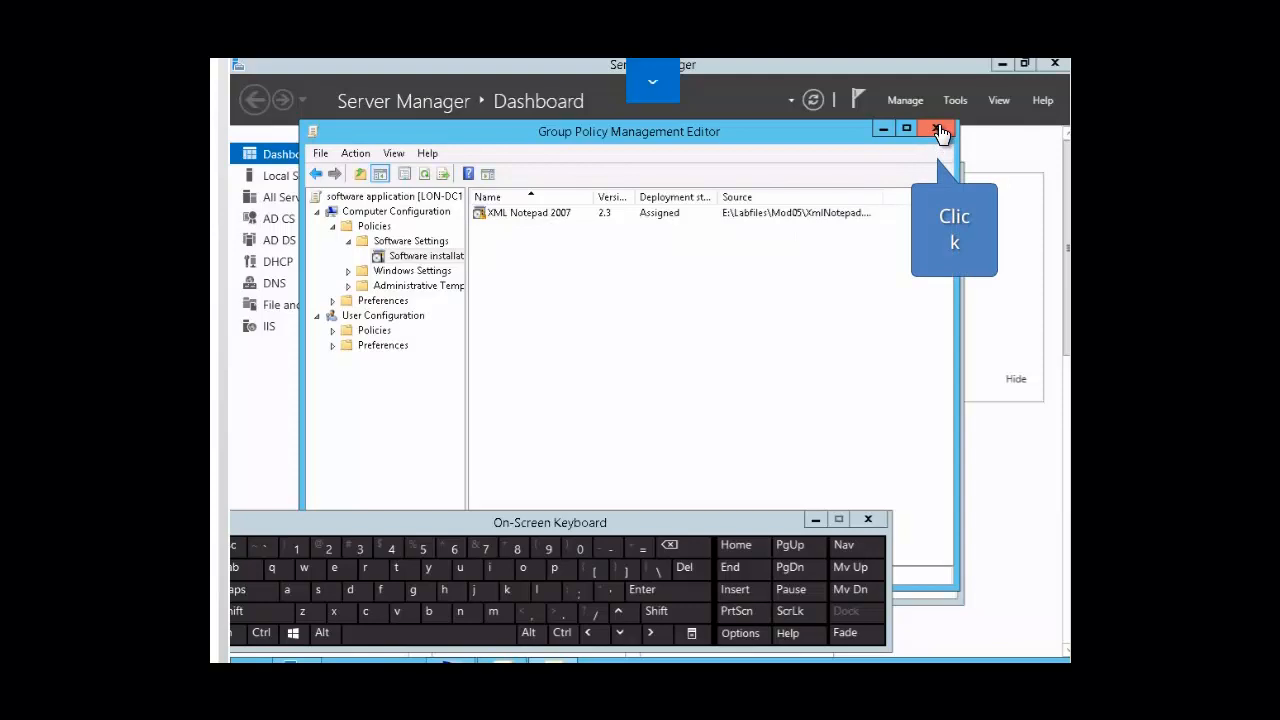
pyautogui.click(940, 132)
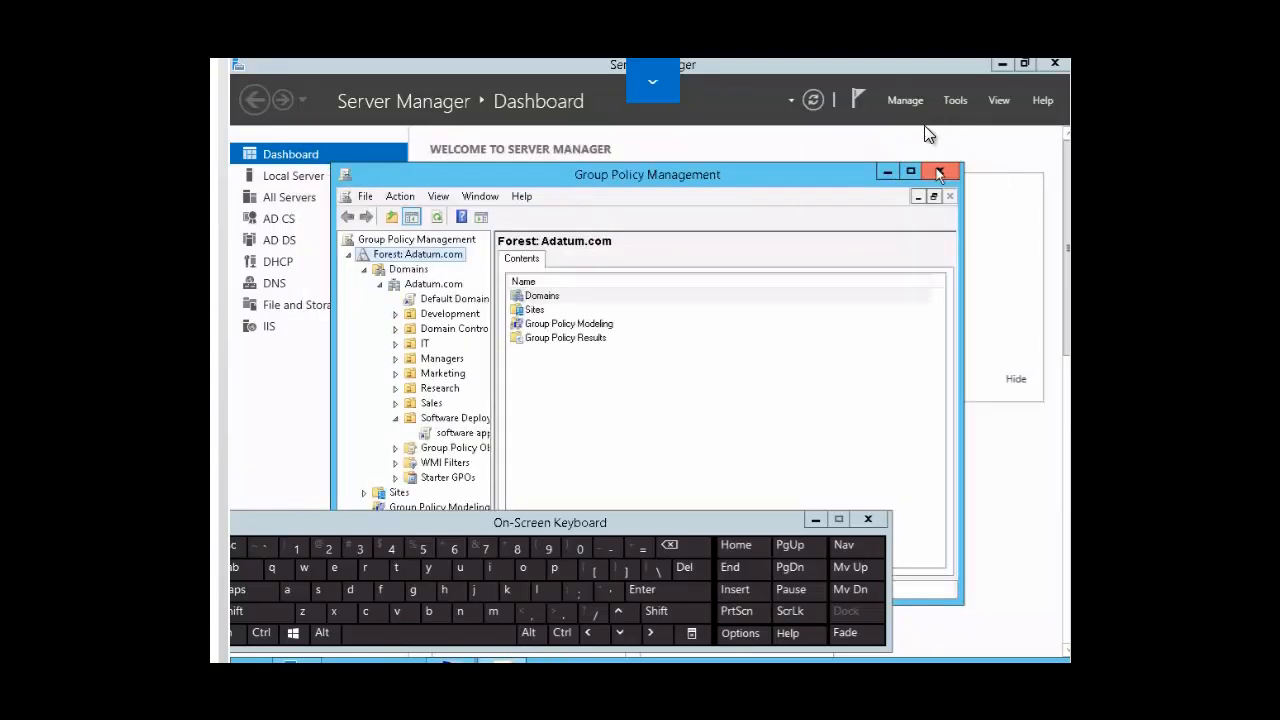